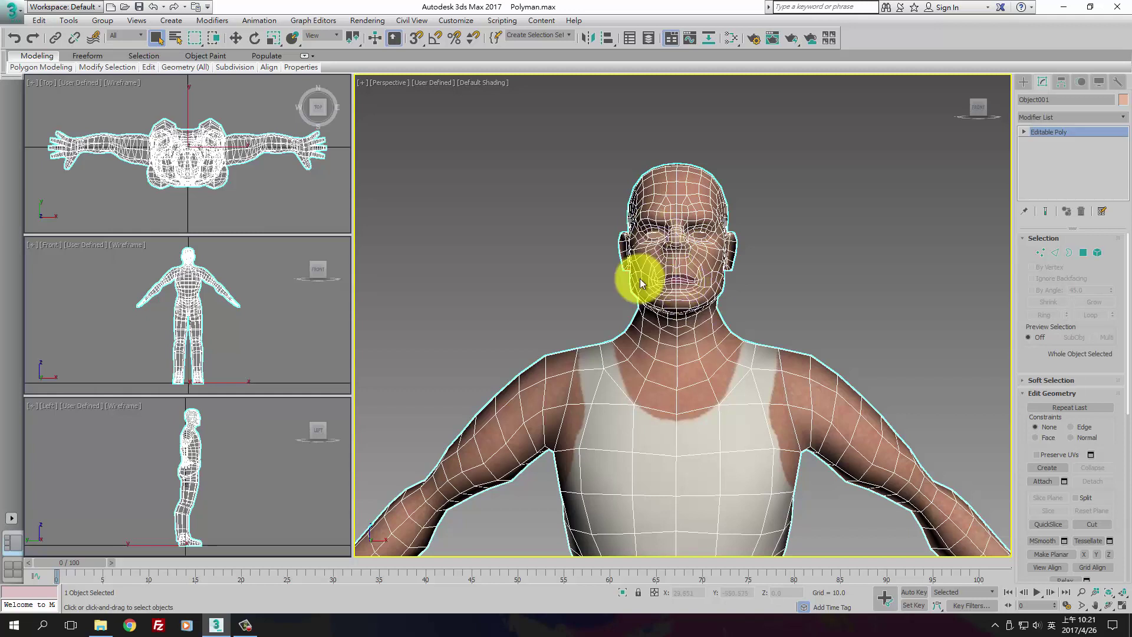
# Select the polygons of the head in the side view at polygon level, and add the missing polygons at the front of the neck.
pyautogui.click(1082, 253)
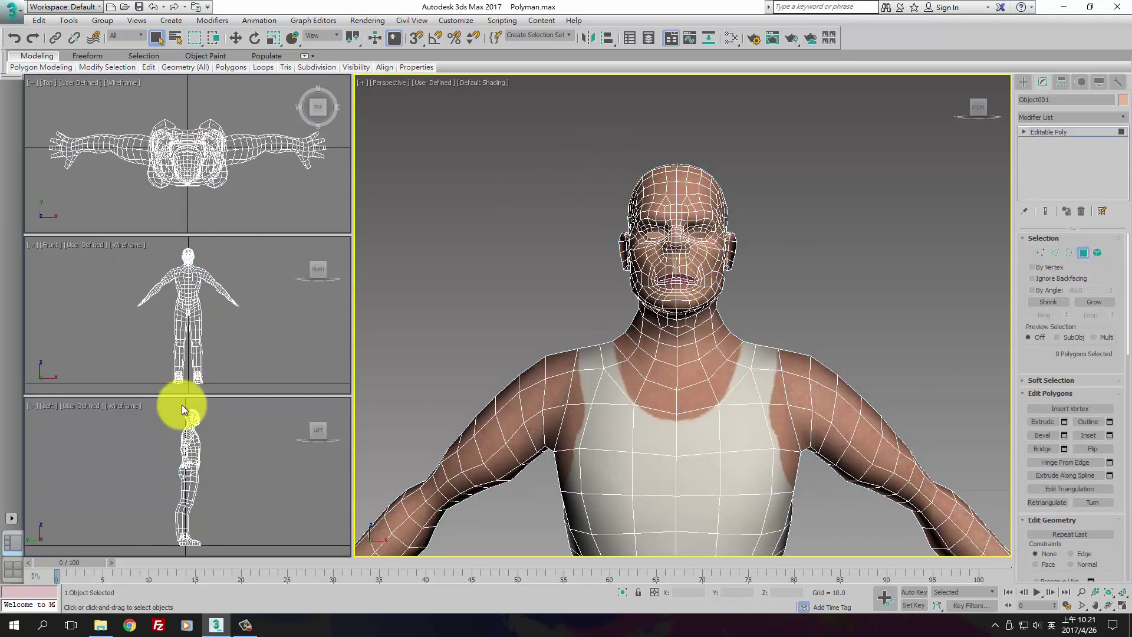
pyautogui.scroll(10, 192, 449)
pyautogui.scroll(-5, 189, 410)
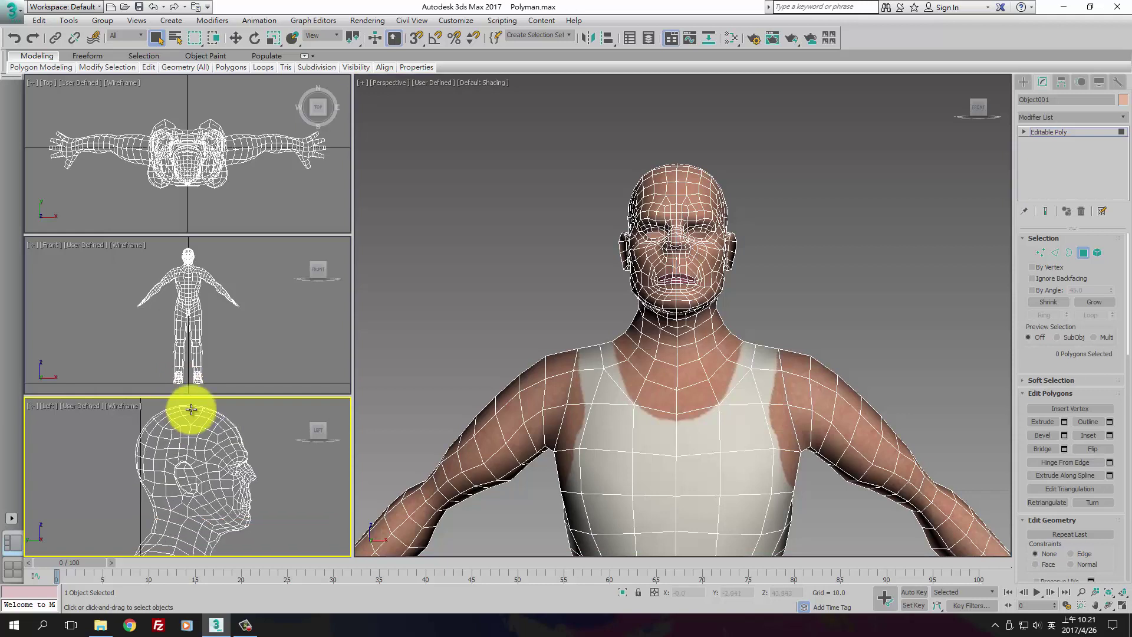
pyautogui.moveTo(157, 405); pyautogui.dragTo(198, 462)
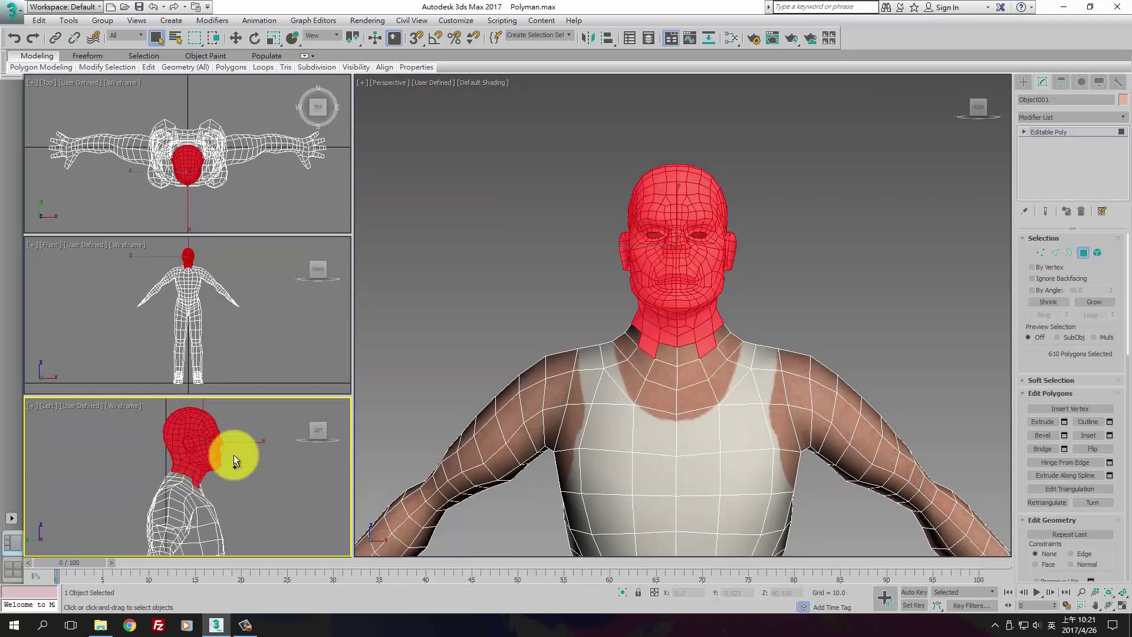
pyautogui.keyDown('ctrl'); pyautogui.click(667, 352); pyautogui.keyUp('ctrl')
pyautogui.keyDown('ctrl'); pyautogui.click(681, 352); pyautogui.keyUp('ctrl')
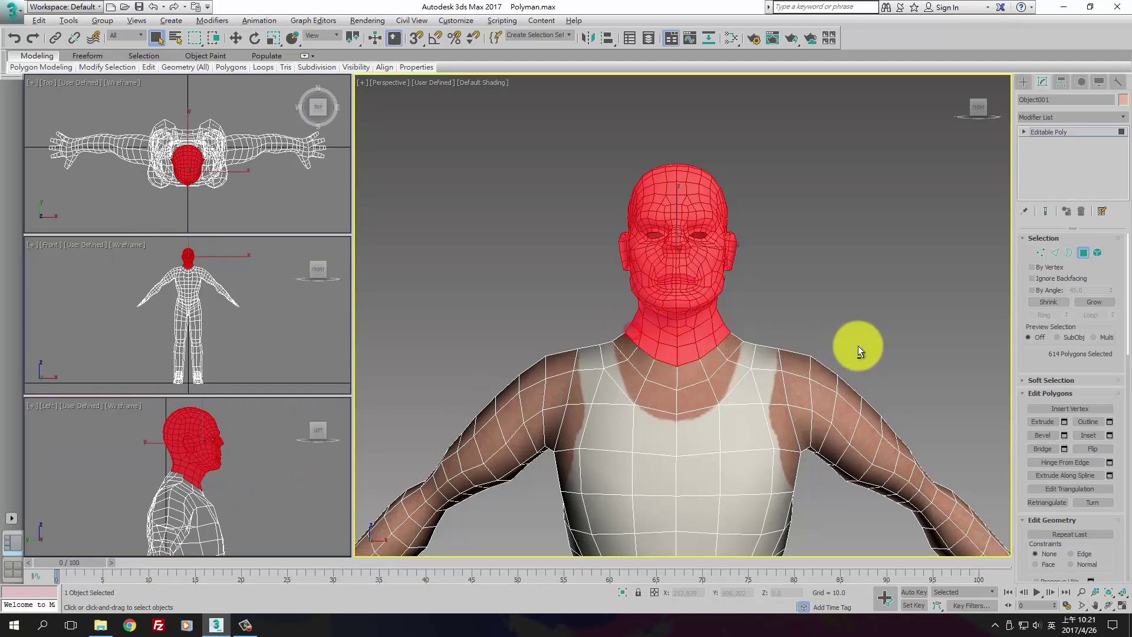
# Add the remaining polygons around the back and side of the neck base to complete the selection ring.
pyautogui.keyDown('alt'); pyautogui.moveTo(858, 345); pyautogui.dragTo(718, 348, button='middle'); pyautogui.keyUp('alt')
pyautogui.keyDown('ctrl'); pyautogui.click(684, 344); pyautogui.keyUp('ctrl')
pyautogui.keyDown('ctrl'); pyautogui.click(714, 343); pyautogui.keyUp('ctrl')
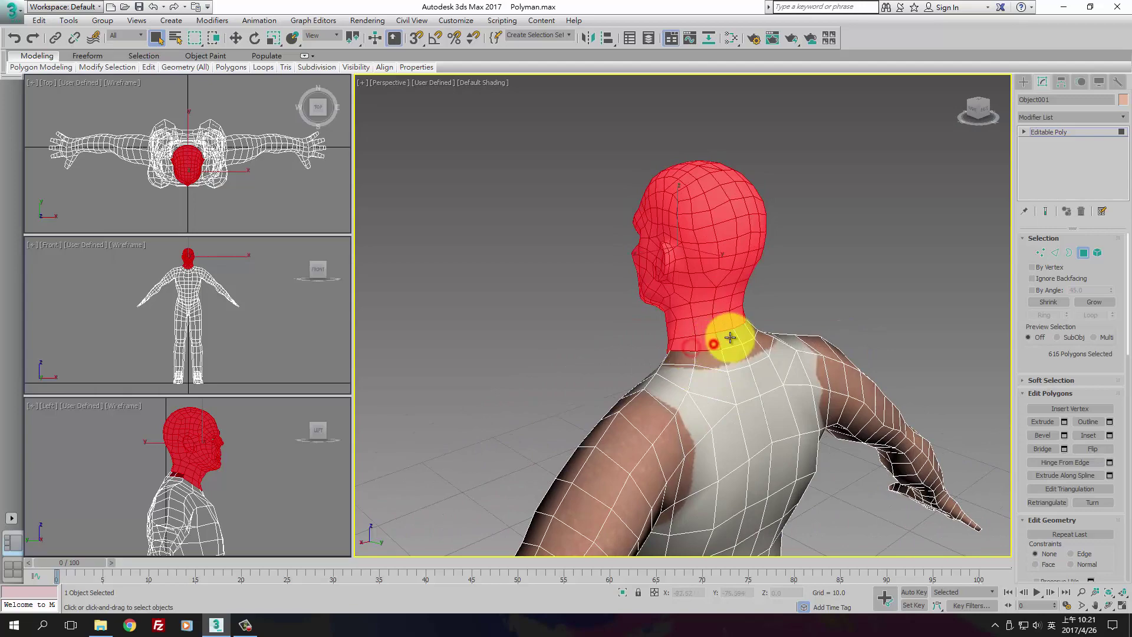
pyautogui.keyDown('ctrl'); pyautogui.click(730, 337); pyautogui.keyUp('ctrl')
pyautogui.keyDown('ctrl'); pyautogui.click(751, 331); pyautogui.keyUp('ctrl')
pyautogui.keyDown('alt'); pyautogui.moveTo(808, 342); pyautogui.dragTo(715, 336, button='middle'); pyautogui.keyUp('alt')
pyautogui.keyDown('ctrl'); pyautogui.click(673, 348); pyautogui.keyUp('ctrl')
pyautogui.keyDown('ctrl'); pyautogui.click(685, 346); pyautogui.keyUp('ctrl')
pyautogui.scroll(4, 706, 329)
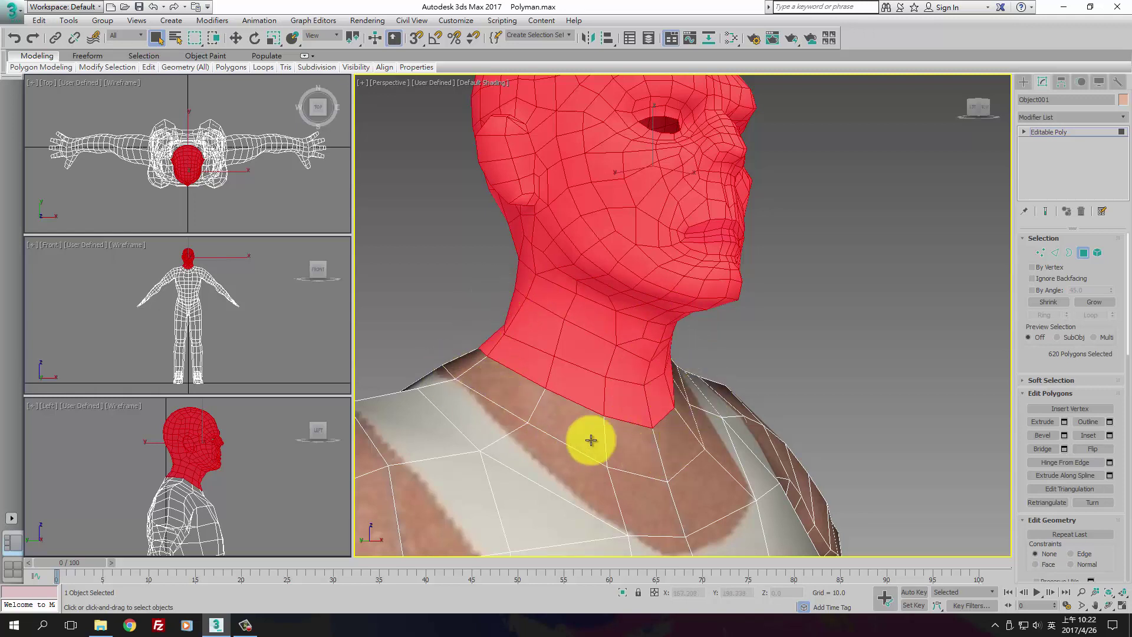
# Check the neck boundary from both sides and grow the head selection by one ring of polygons.
pyautogui.keyDown('alt'); pyautogui.moveTo(836, 392); pyautogui.dragTo(735, 354, button='middle'); pyautogui.keyUp('alt')
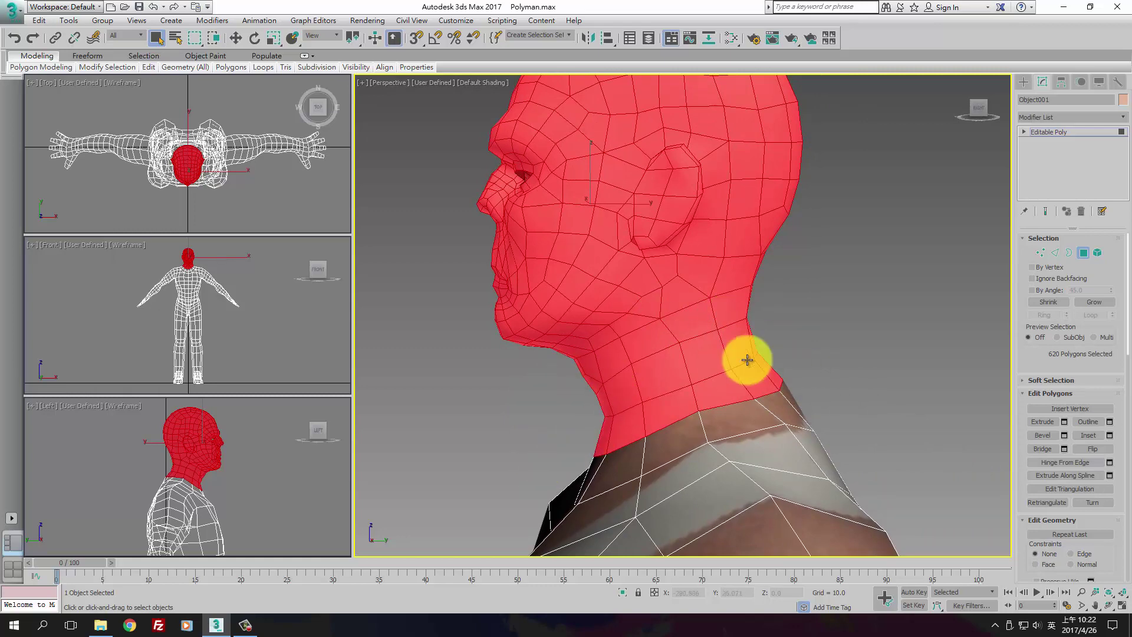
pyautogui.keyDown('alt'); pyautogui.moveTo(688, 354); pyautogui.dragTo(705, 349, button='middle'); pyautogui.keyUp('alt')
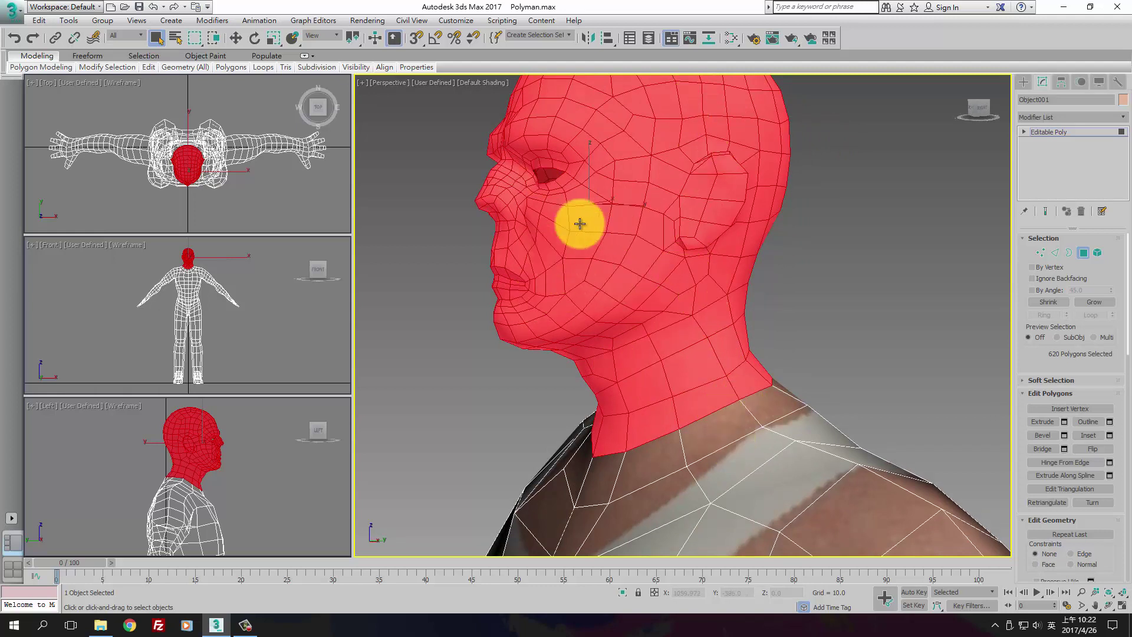
pyautogui.keyDown('alt'); pyautogui.moveTo(610, 267); pyautogui.dragTo(634, 277, button='middle'); pyautogui.keyUp('alt')
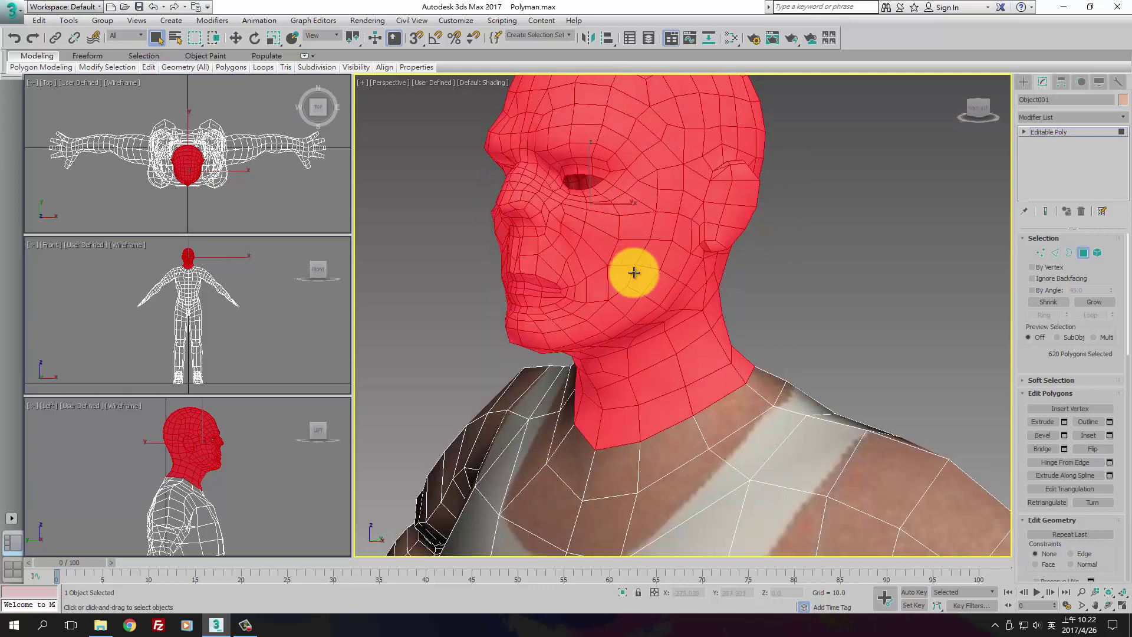
pyautogui.keyDown('alt'); pyautogui.moveTo(567, 419); pyautogui.dragTo(619, 401, button='middle'); pyautogui.keyUp('alt')
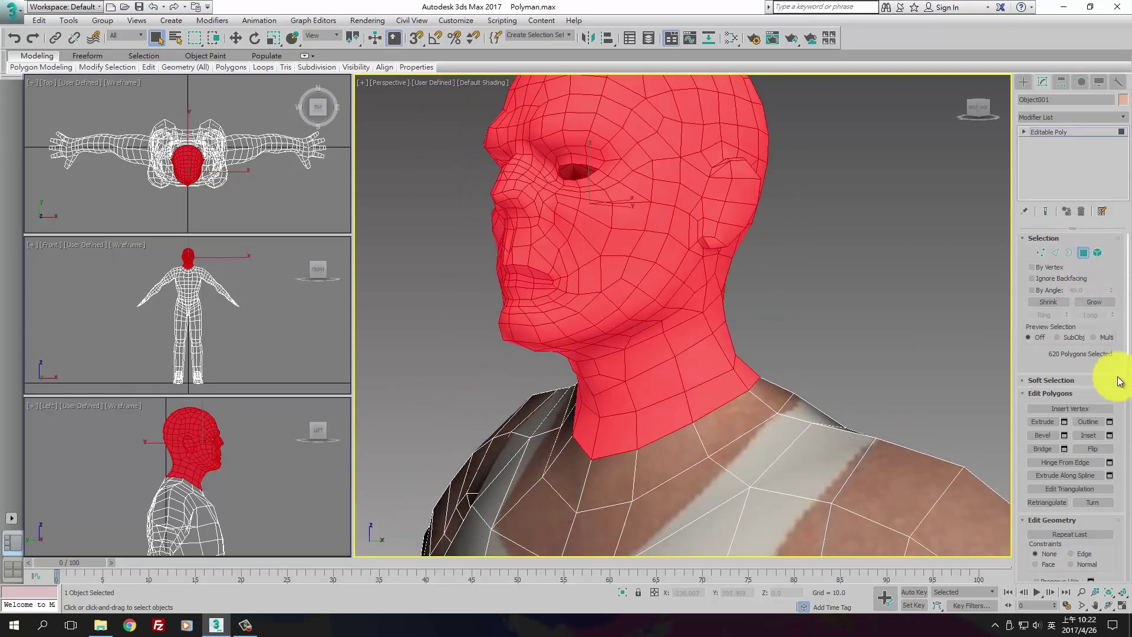
pyautogui.moveTo(1121, 354); pyautogui.dragTo(1093, 317)
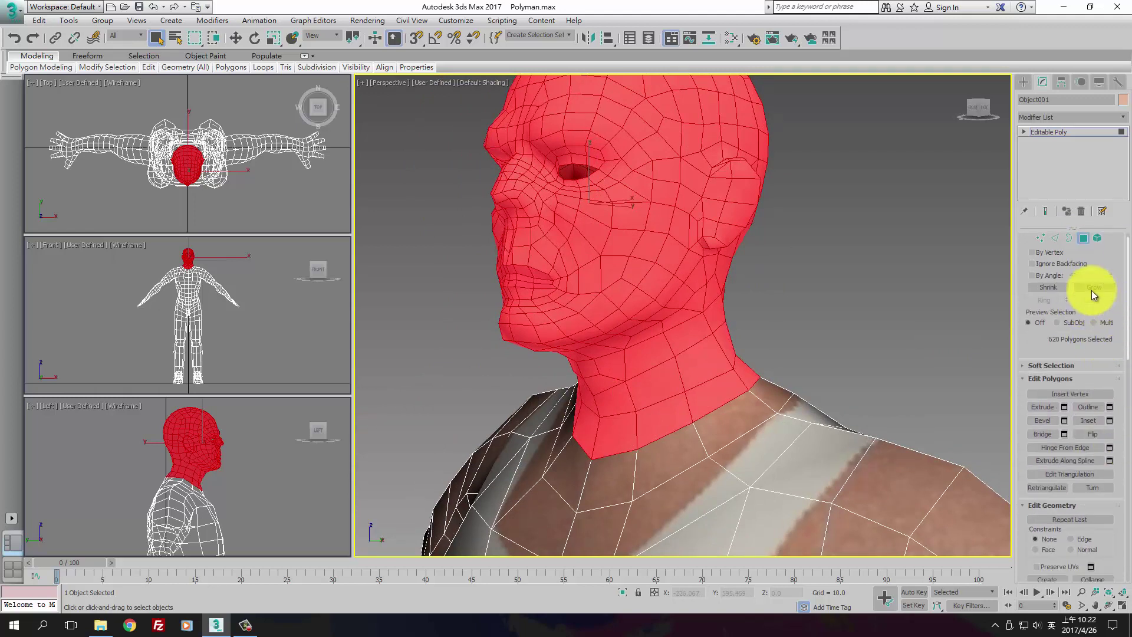
pyautogui.click(1092, 289)
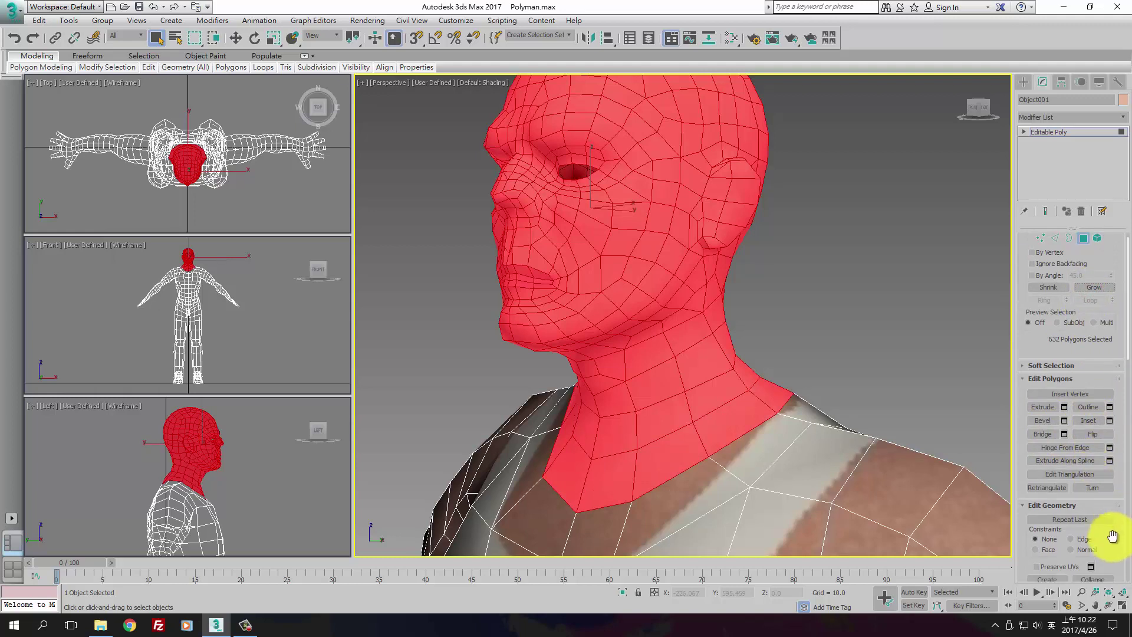
# Detach the selected head and neck polygons as a separate object and leave polygon level.
pyautogui.moveTo(1112, 542); pyautogui.dragTo(1098, 500)
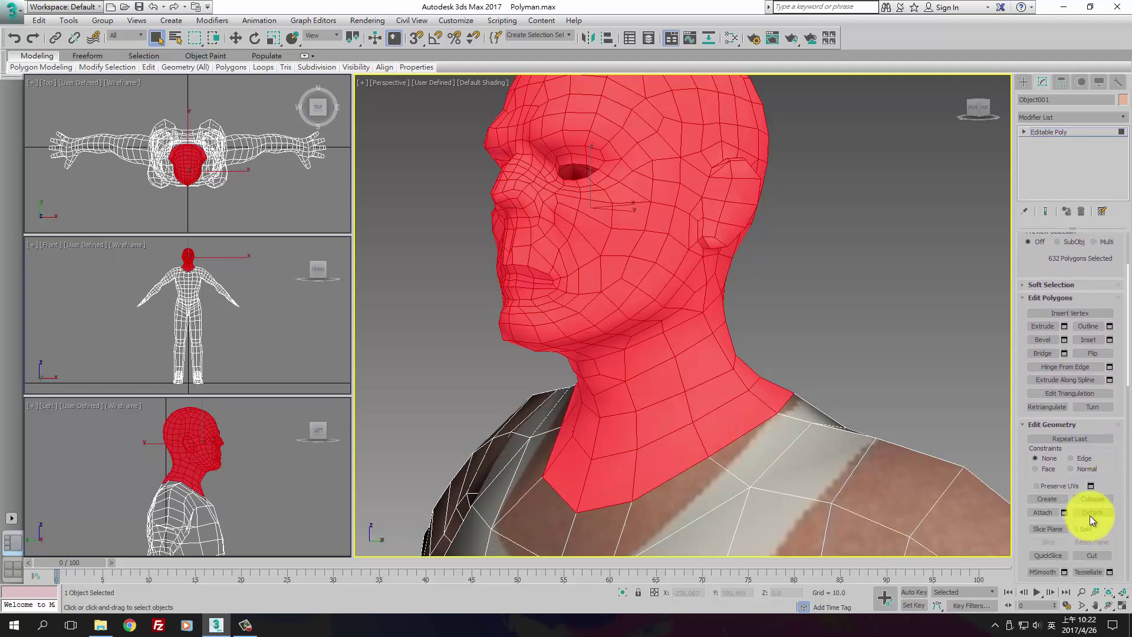
pyautogui.click(1091, 513)
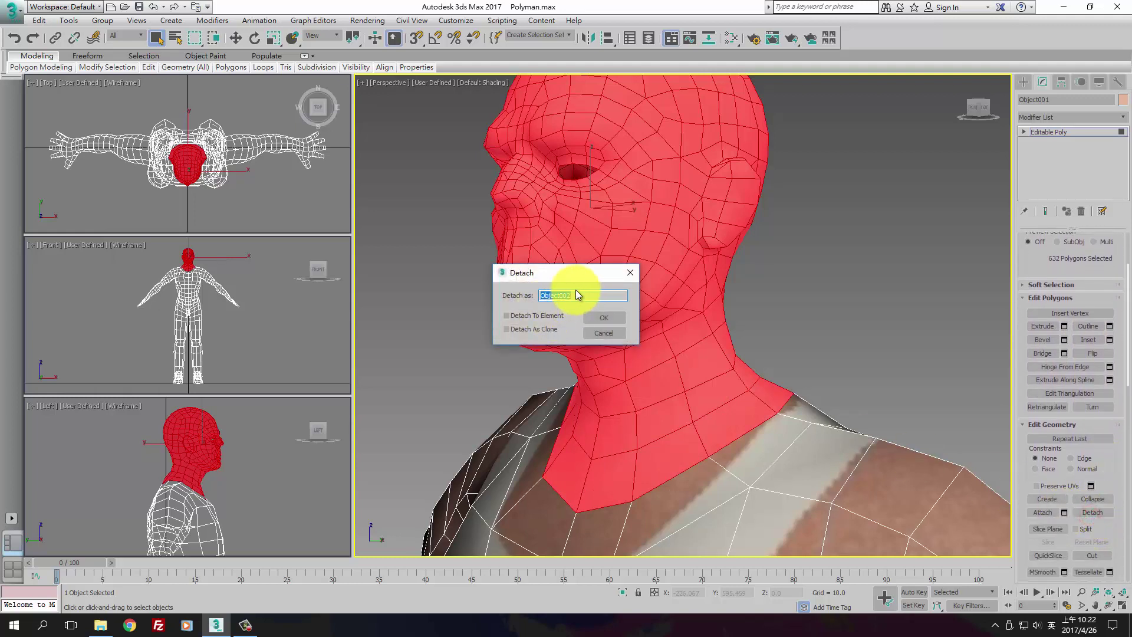
pyautogui.press('Return')
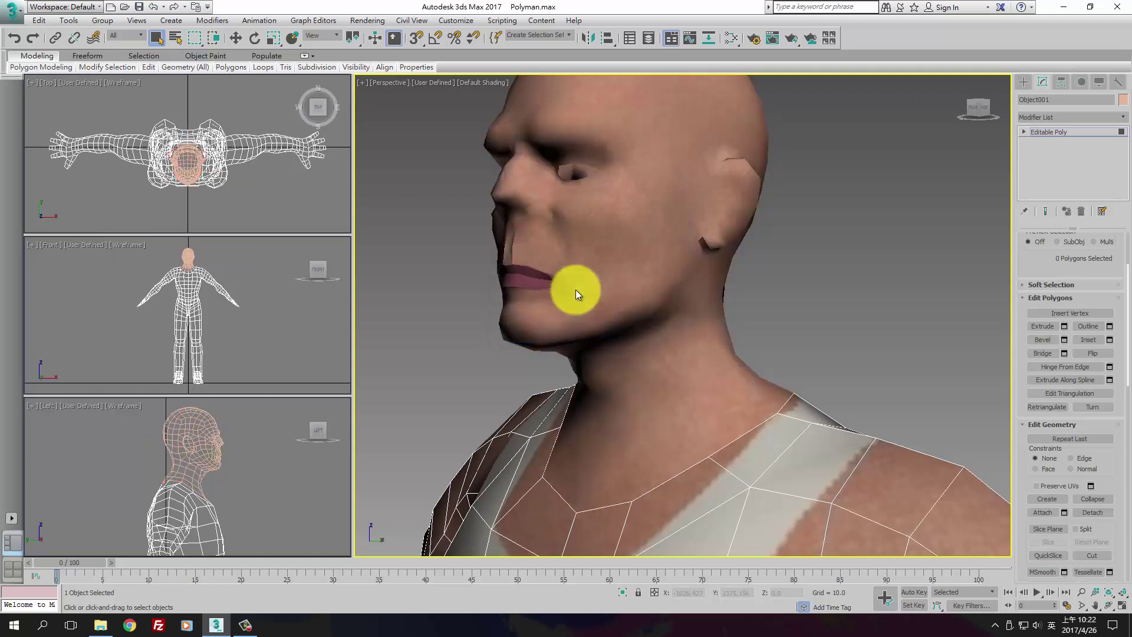
pyautogui.click(1065, 136)
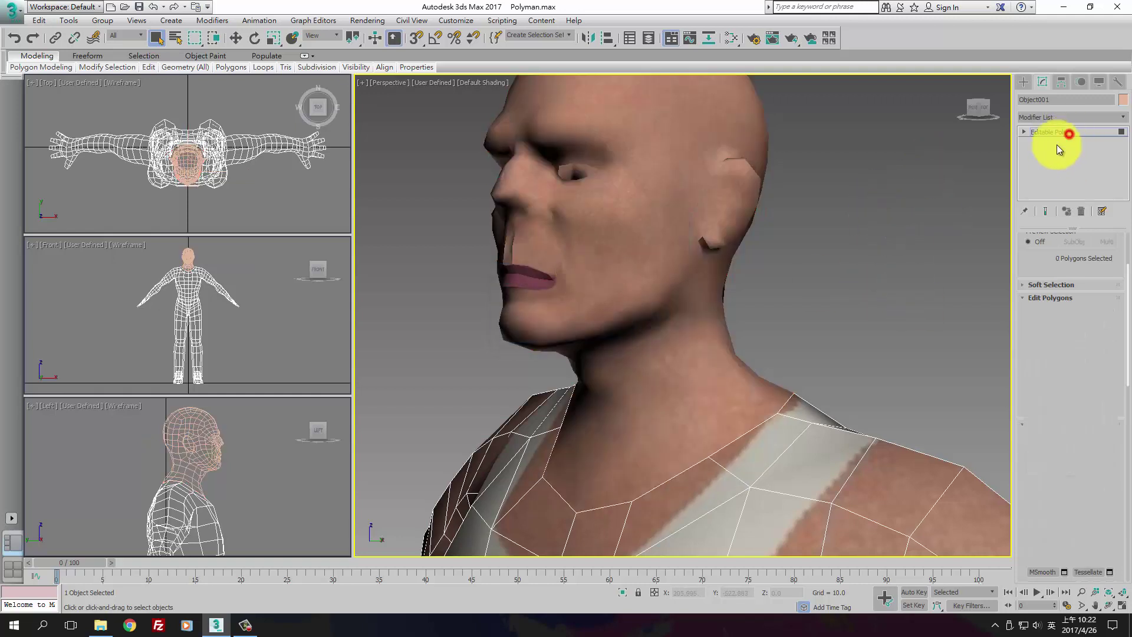
# Rename the torso object as Body and the detached head object as Head.
pyautogui.click(940, 195)
pyautogui.click(790, 451)
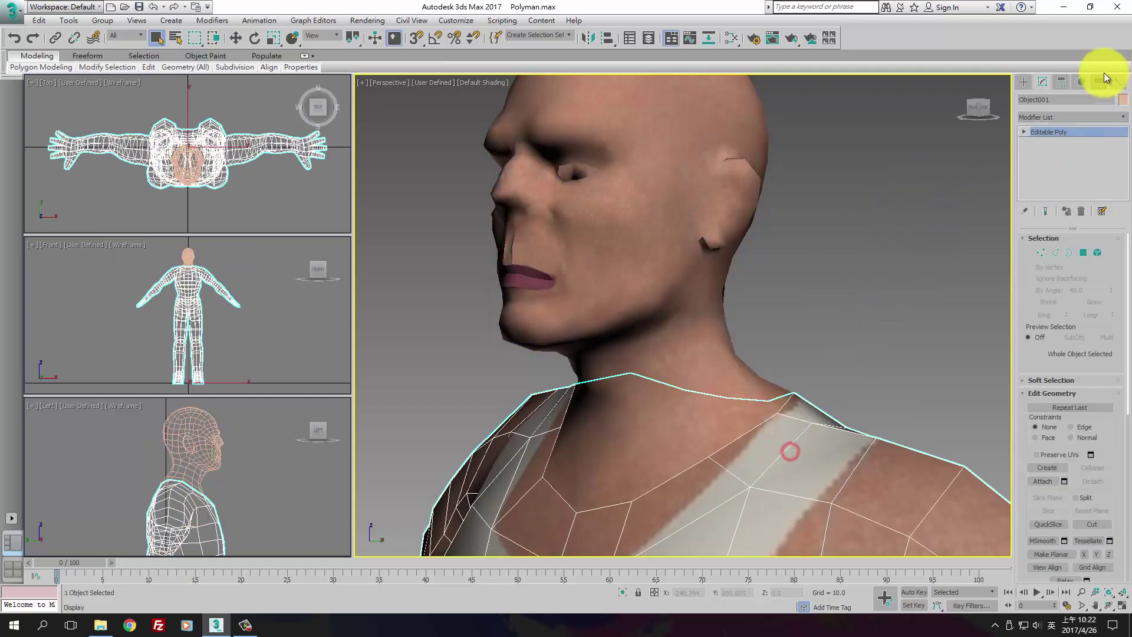
pyautogui.click(1061, 101)
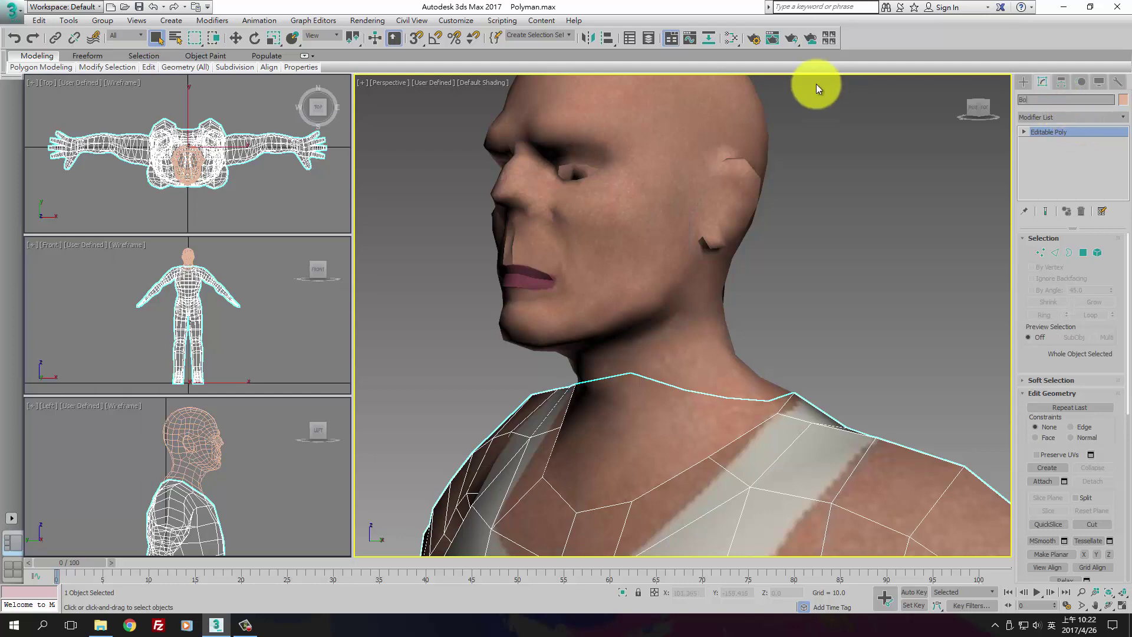
pyautogui.click(690, 210)
pyautogui.keyDown('alt'); pyautogui.moveTo(702, 266); pyautogui.dragTo(805, 271, button='middle'); pyautogui.keyUp('alt')
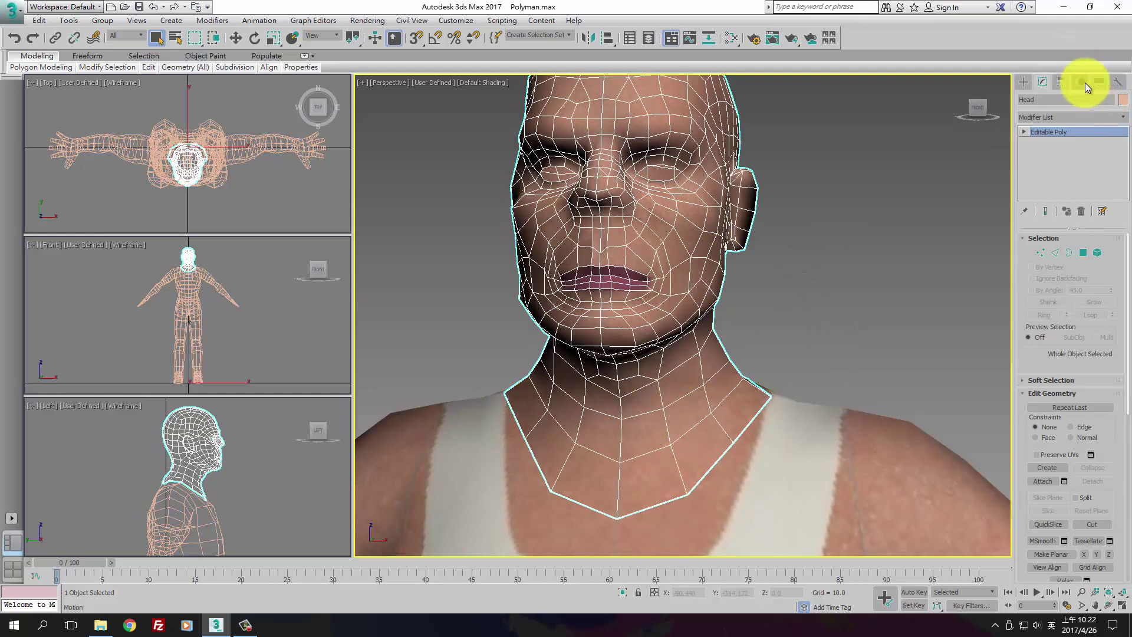
# Hide the Body object and select the Head object.
pyautogui.click(798, 486)
pyautogui.rightClick(802, 477)
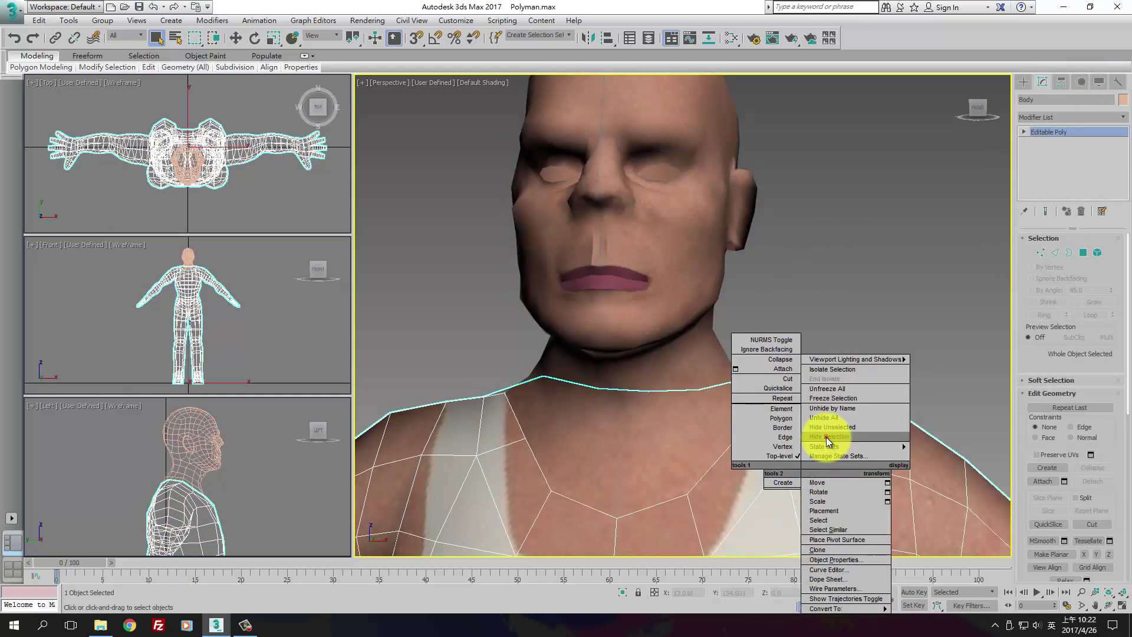
pyautogui.click(824, 437)
pyautogui.click(753, 255)
pyautogui.click(660, 250)
pyautogui.moveTo(685, 313)
pyautogui.keyDown('alt'); pyautogui.mouseDown(button='middle')
pyautogui.moveTo(645, 314)
pyautogui.moveTo(646, 339)
pyautogui.moveTo(758, 306)
pyautogui.moveTo(695, 319)
pyautogui.mouseUp(button='middle'); pyautogui.keyUp('alt')
pyautogui.press('z')
# Select the six edges along the line between the upper and lower lips at edge level.
pyautogui.scroll(3, 695, 319)
pyautogui.scroll(3, 696, 320)
pyautogui.moveTo(616, 335); pyautogui.dragTo(639, 313, button='middle')
pyautogui.scroll(4, 621, 303)
pyautogui.scroll(2, 639, 313)
pyautogui.moveTo(761, 316); pyautogui.dragTo(704, 330, button='middle')
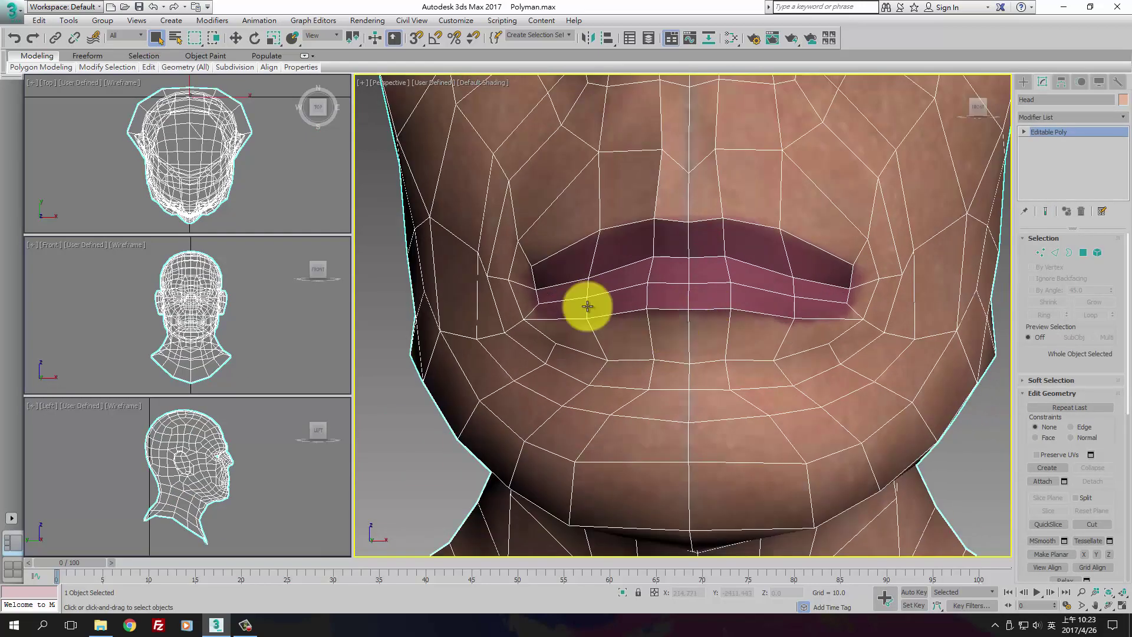
pyautogui.click(1026, 132)
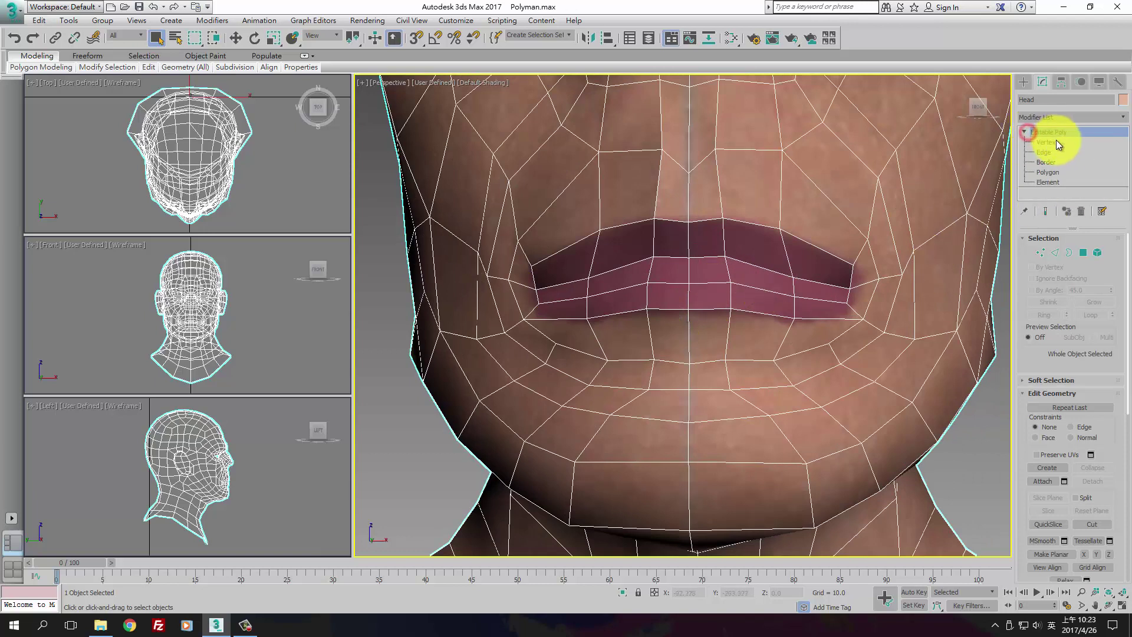
pyautogui.click(1045, 152)
pyautogui.click(559, 283)
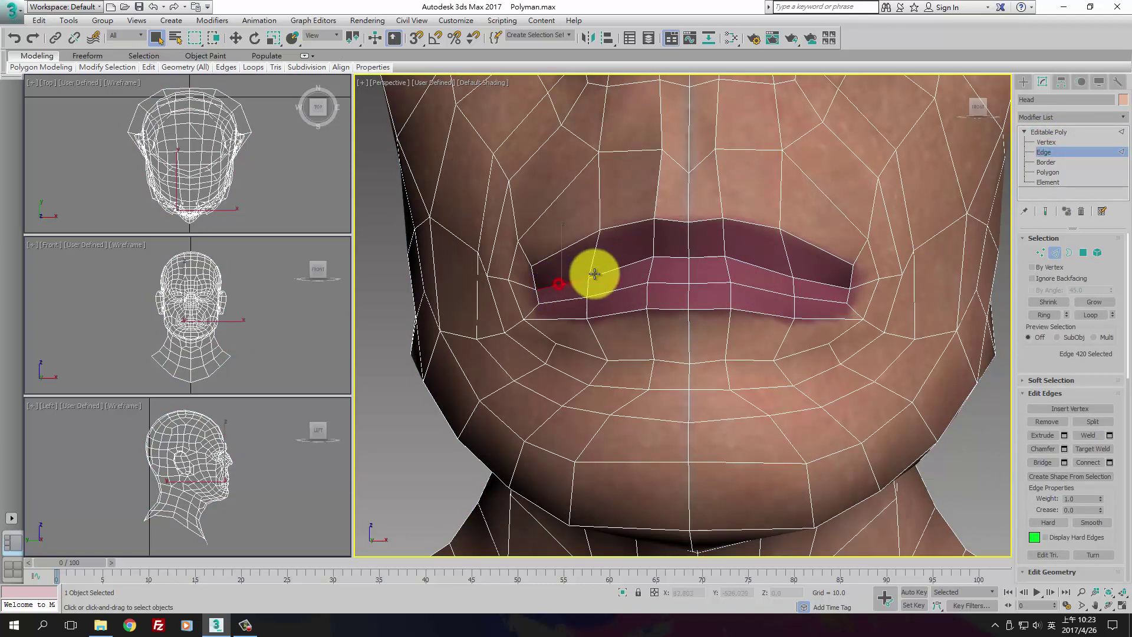
pyautogui.keyDown('ctrl'); pyautogui.click(678, 256); pyautogui.keyUp('ctrl')
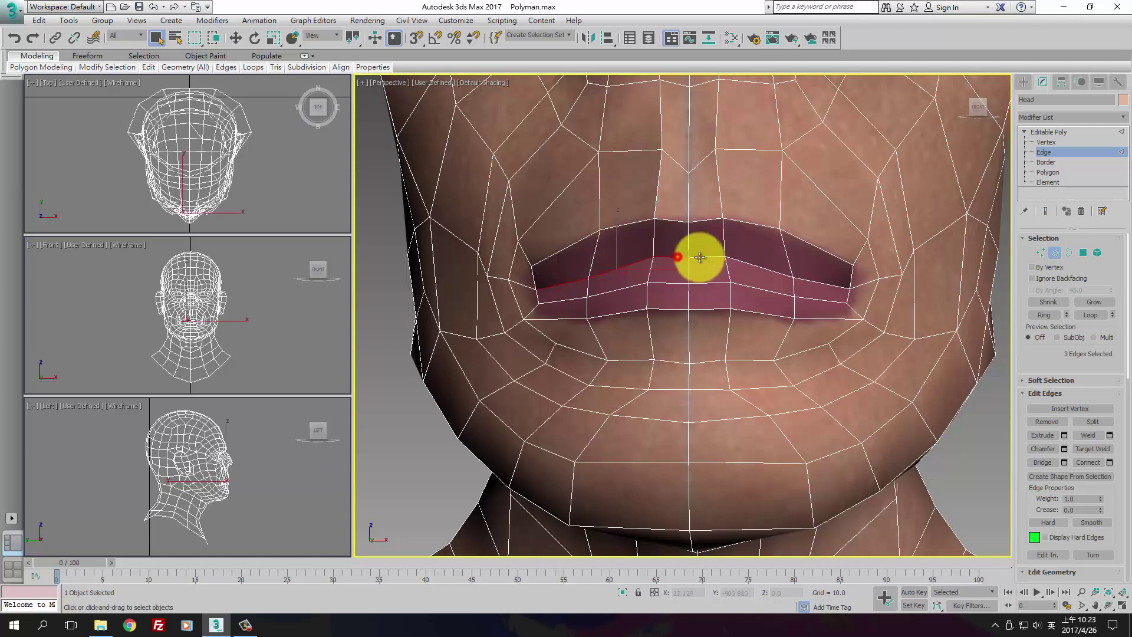
pyautogui.keyDown('ctrl'); pyautogui.click(699, 257); pyautogui.keyUp('ctrl')
pyautogui.keyDown('ctrl'); pyautogui.click(755, 268); pyautogui.keyUp('ctrl')
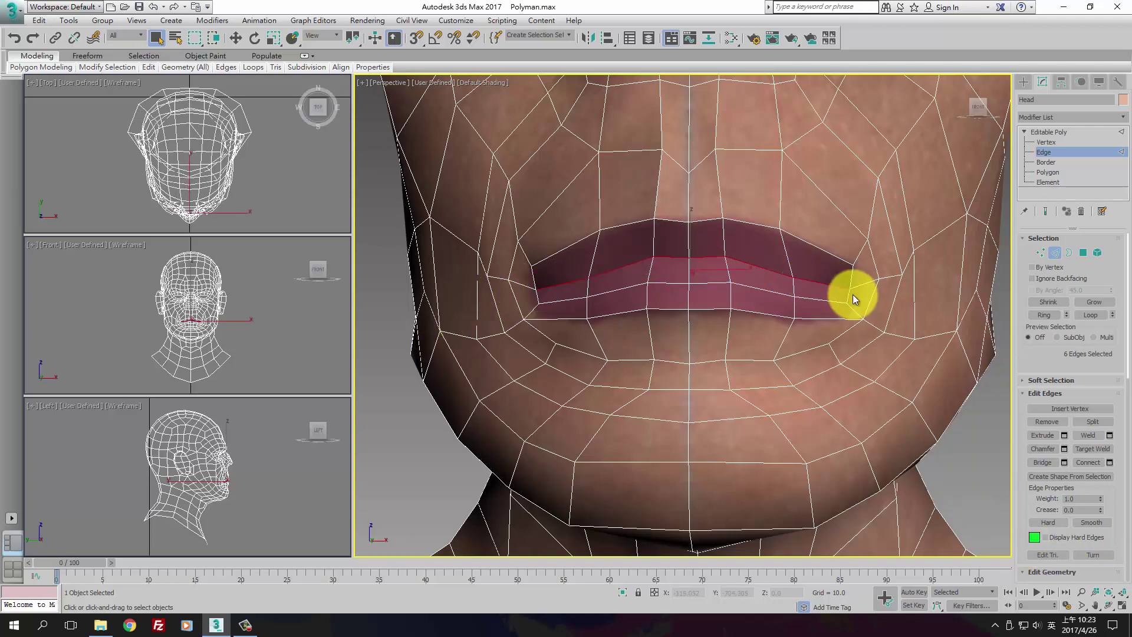
# Split the mesh along the selected edges between the lips.
pyautogui.moveTo(796, 362)
pyautogui.keyDown('alt'); pyautogui.mouseDown(button='middle')
pyautogui.moveTo(735, 358)
pyautogui.moveTo(779, 354)
pyautogui.mouseUp(button='middle'); pyautogui.keyUp('alt')
pyautogui.moveTo(1119, 495); pyautogui.dragTo(1117, 458)
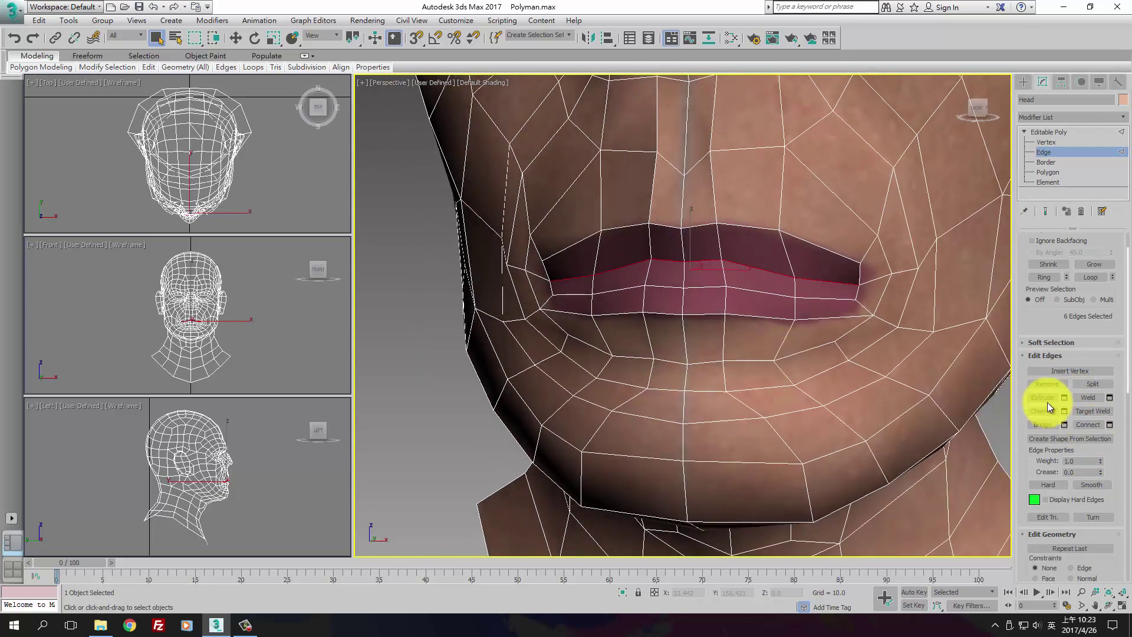
pyautogui.click(1100, 383)
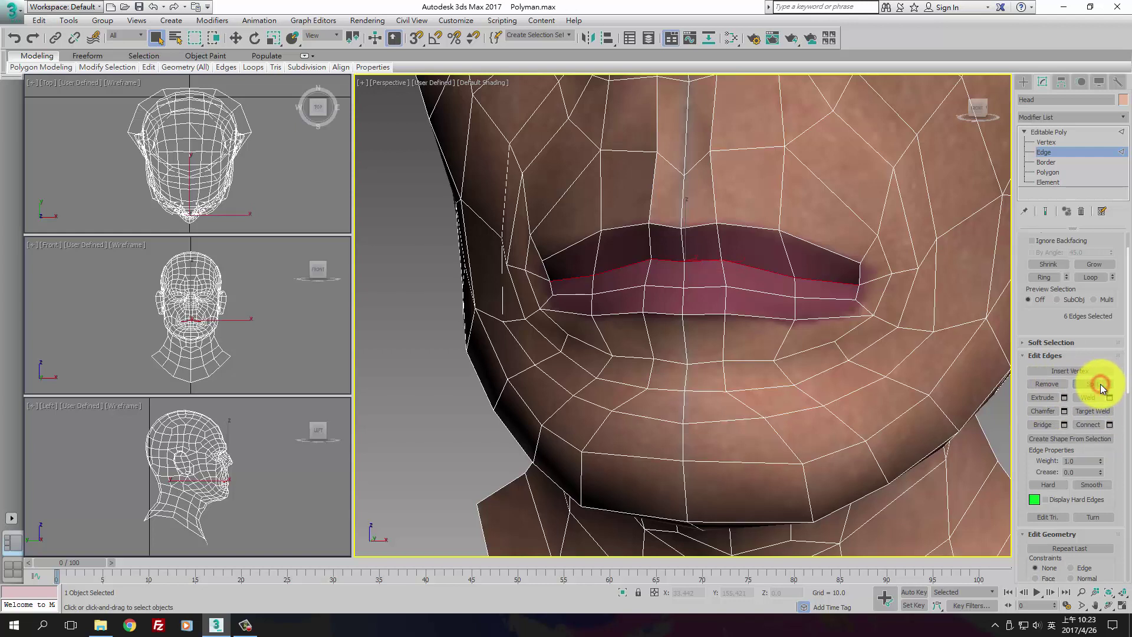
pyautogui.scroll(3, 728, 333)
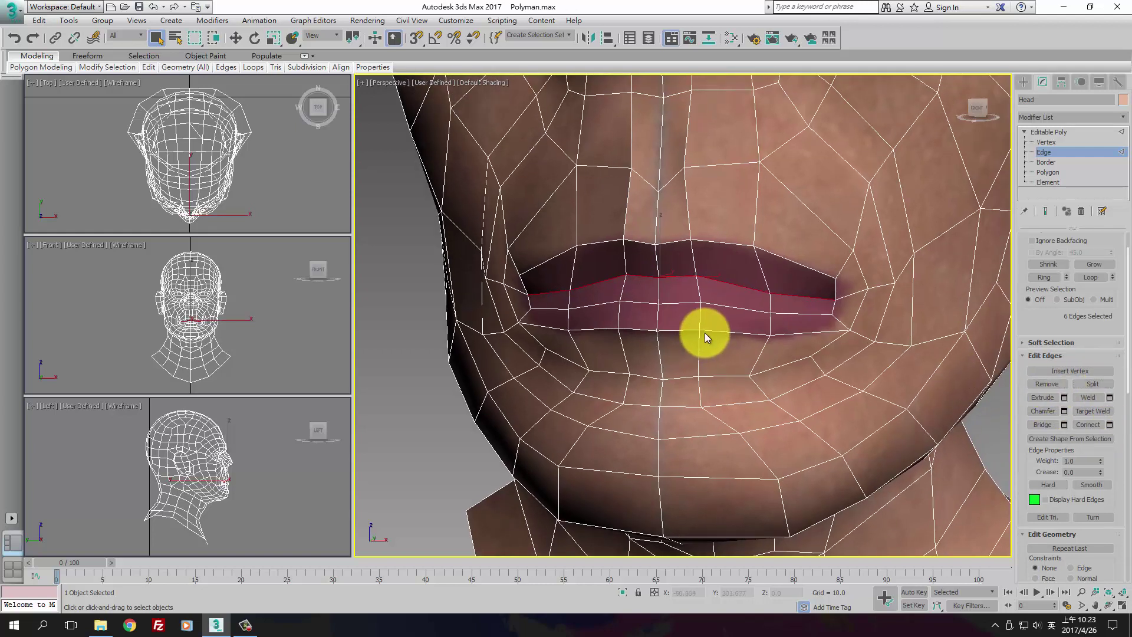
# Select the row of polygons along the upper edge of the lower lip, from one mouth corner to the other.
pyautogui.click(1049, 163)
pyautogui.click(1050, 173)
pyautogui.click(536, 281)
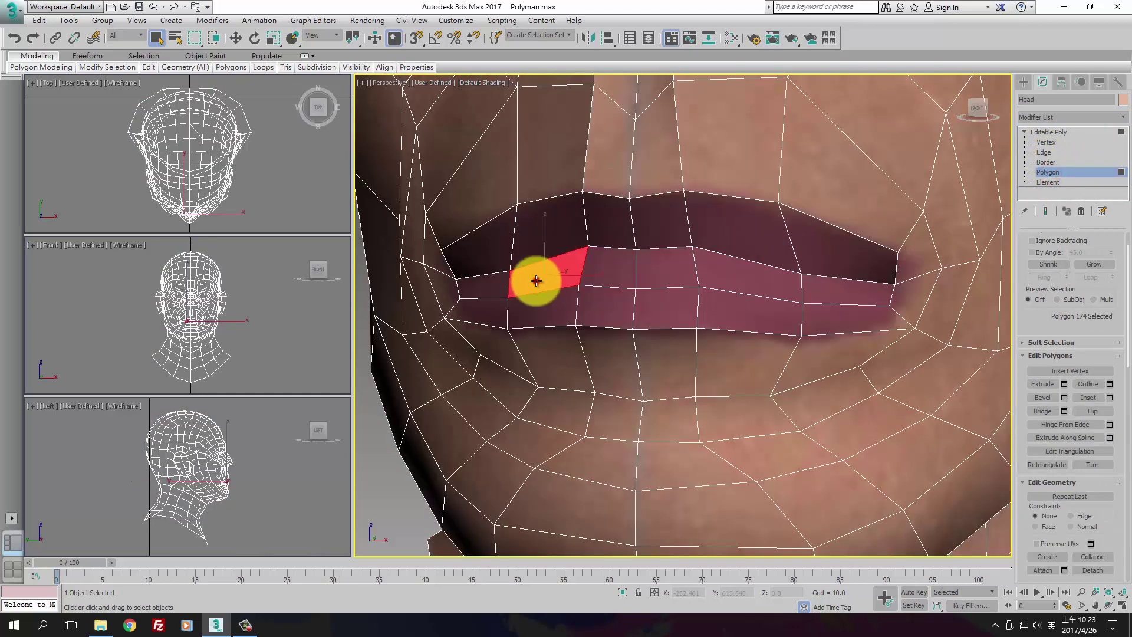
pyautogui.keyDown('ctrl'); pyautogui.click(604, 268); pyautogui.keyUp('ctrl')
pyautogui.keyDown('ctrl'); pyautogui.click(662, 268); pyautogui.keyUp('ctrl')
pyautogui.keyDown('ctrl'); pyautogui.click(750, 262); pyautogui.keyUp('ctrl')
pyautogui.keyDown('ctrl'); pyautogui.click(843, 293); pyautogui.keyUp('ctrl')
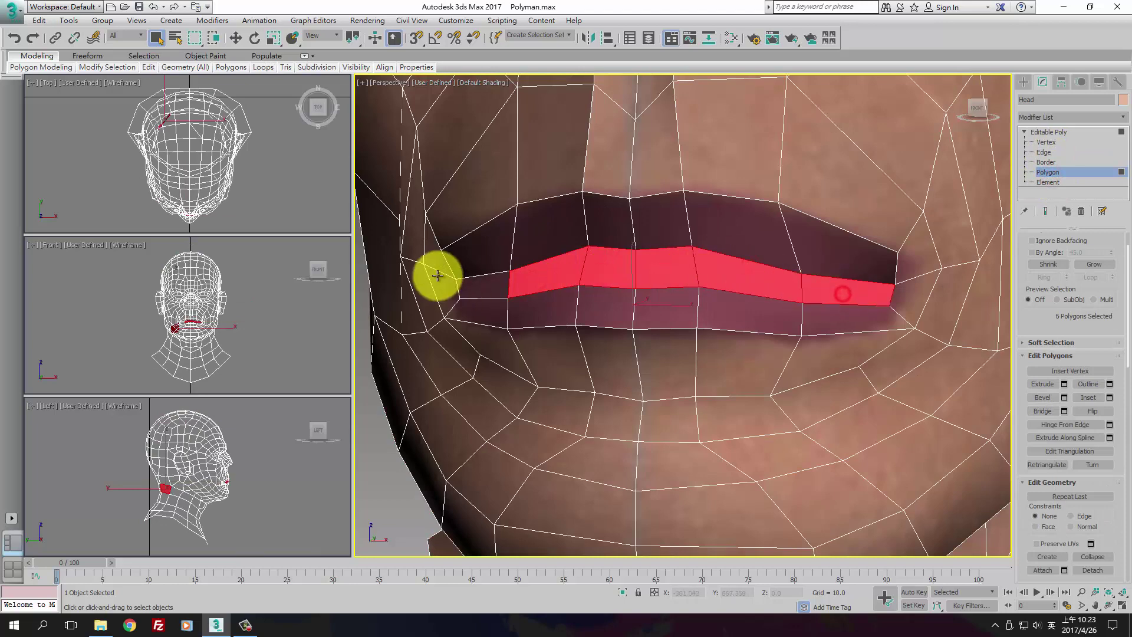
pyautogui.keyDown('ctrl'); pyautogui.click(438, 275); pyautogui.keyUp('ctrl')
# Scale the selected lower-lip polygons to 77 percent along the Z axis to open a gap between the lips.
pyautogui.keyDown('alt'); pyautogui.moveTo(472, 280); pyautogui.dragTo(791, 356, button='middle'); pyautogui.keyUp('alt')
pyautogui.press('e')
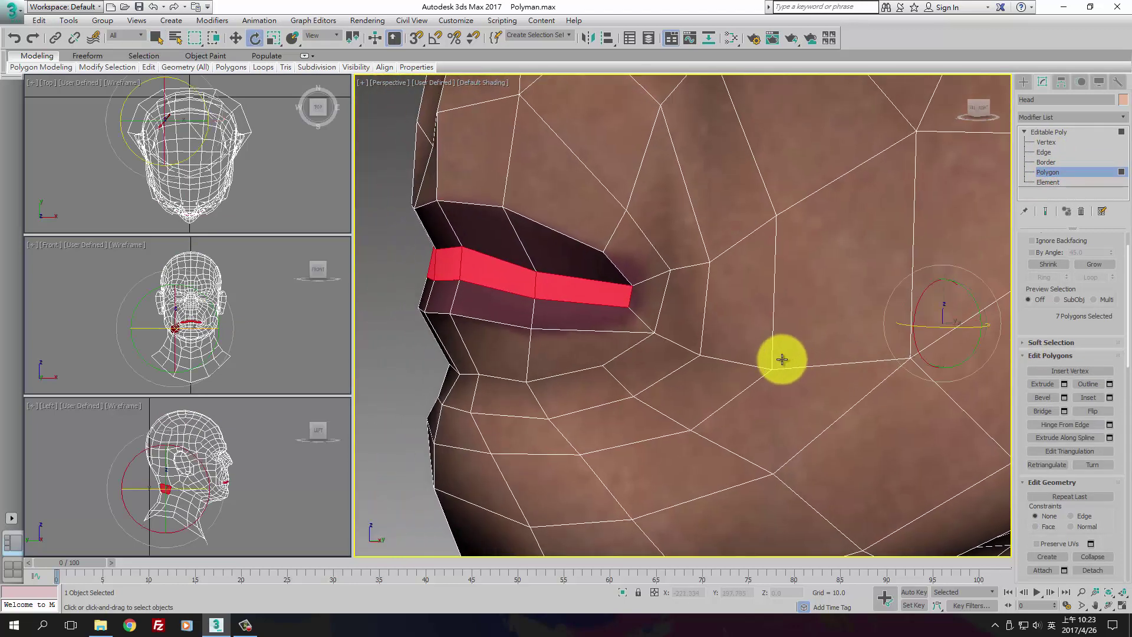
pyautogui.press('r')
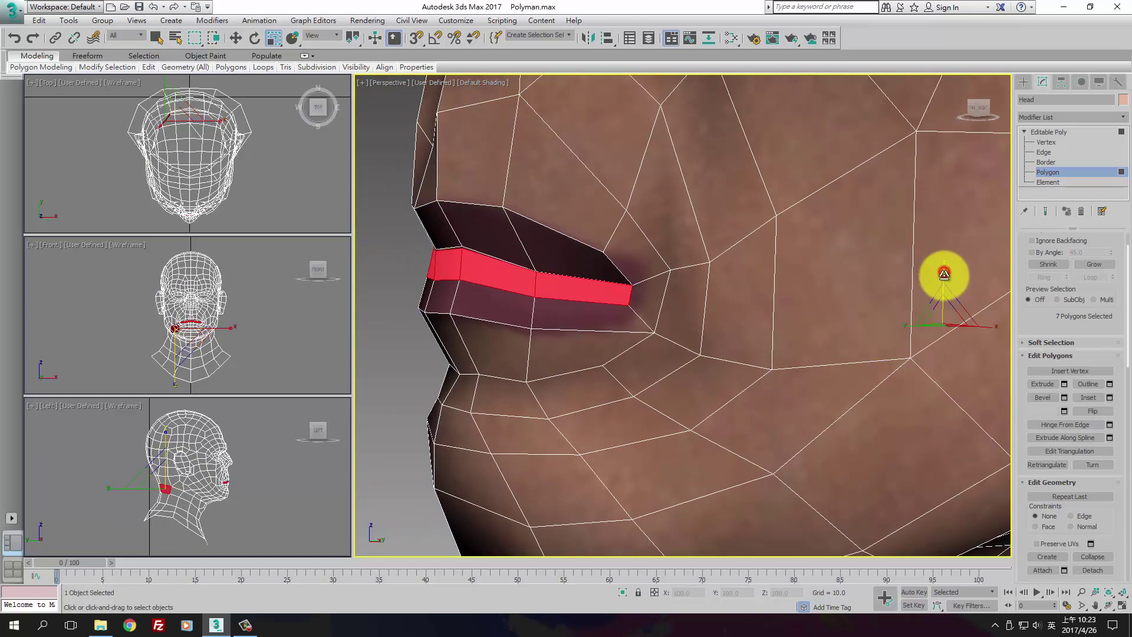
pyautogui.moveTo(944, 274); pyautogui.dragTo(944, 279)
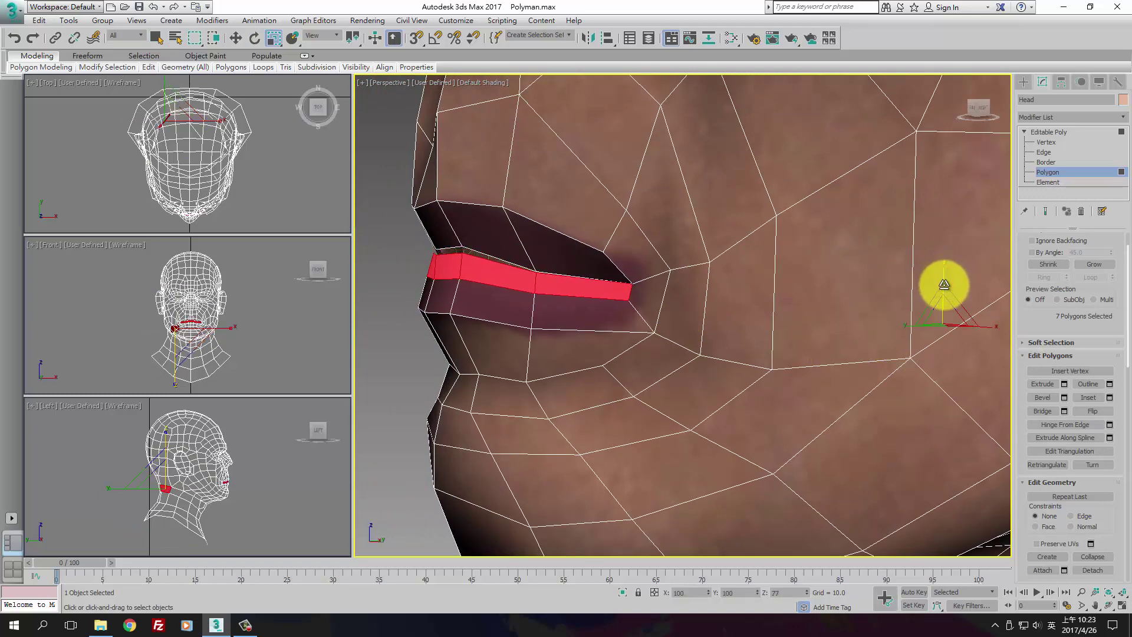
# Set the rotation reference coordinate system to Local and try to tilt the selected lower-lip polygons.
pyautogui.keyDown('alt'); pyautogui.moveTo(561, 316); pyautogui.dragTo(397, 282, button='middle'); pyautogui.keyUp('alt')
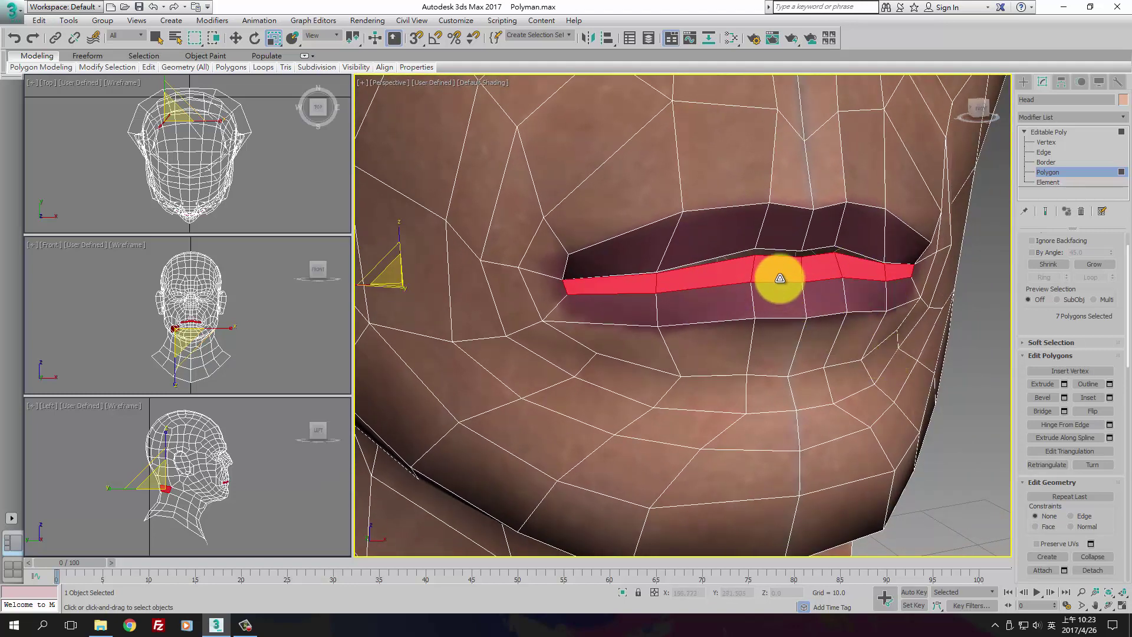
pyautogui.keyDown('alt'); pyautogui.moveTo(786, 359); pyautogui.dragTo(829, 323, button='middle'); pyautogui.keyUp('alt')
pyautogui.press('e')
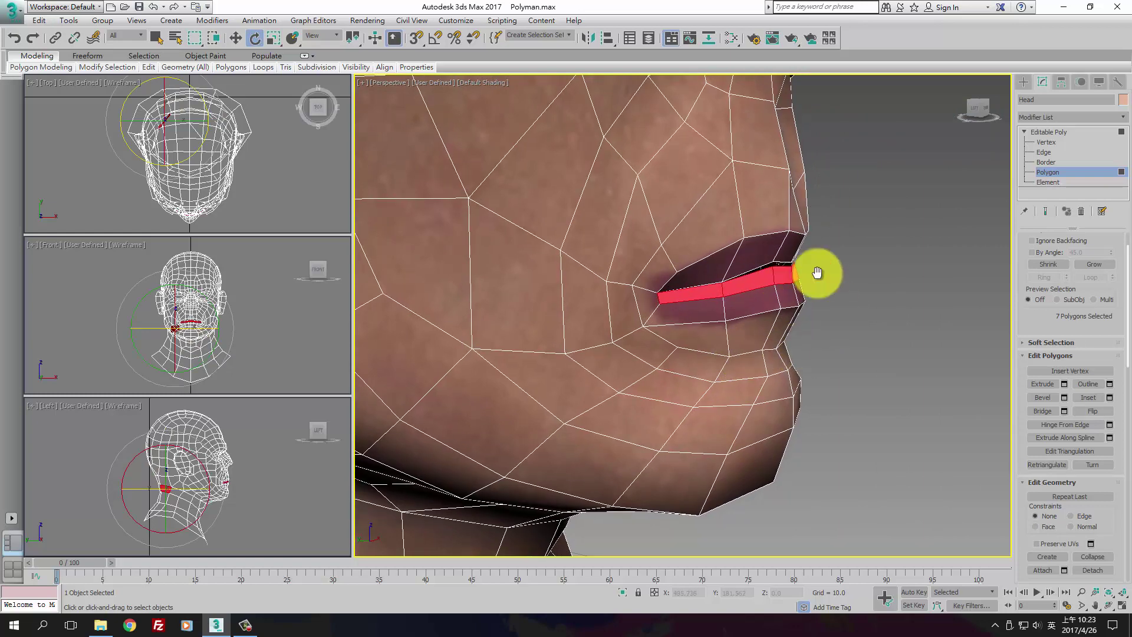
pyautogui.scroll(-3, 816, 273)
pyautogui.moveTo(661, 248); pyautogui.dragTo(751, 240, button='middle')
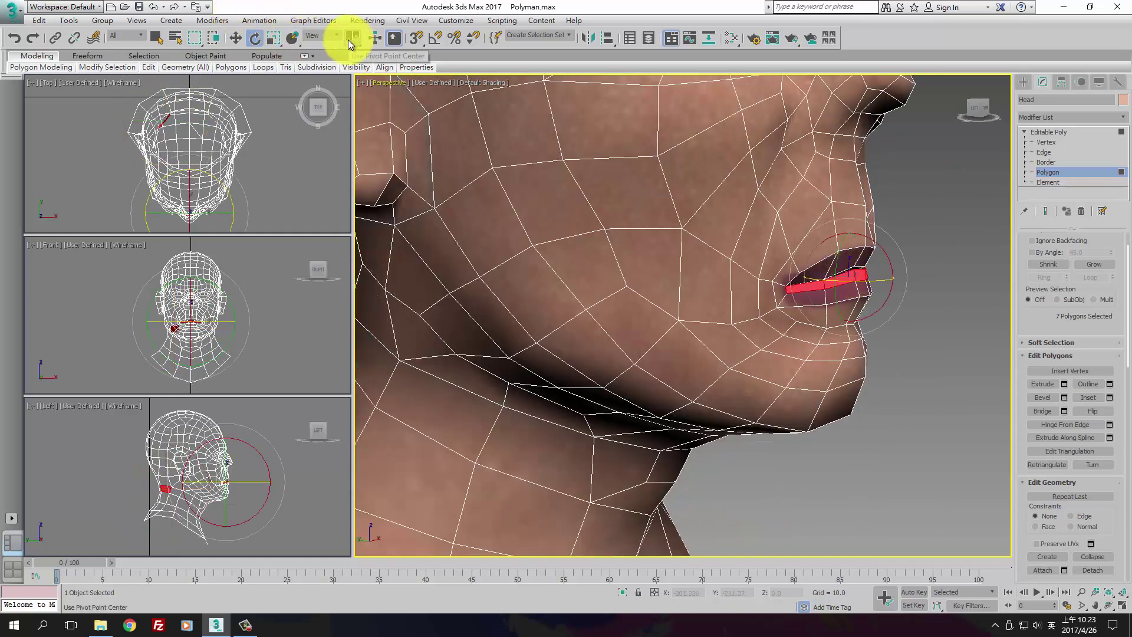
pyautogui.click(354, 72)
pyautogui.keyDown('alt'); pyautogui.moveTo(846, 341); pyautogui.dragTo(571, 172, button='middle'); pyautogui.keyUp('alt')
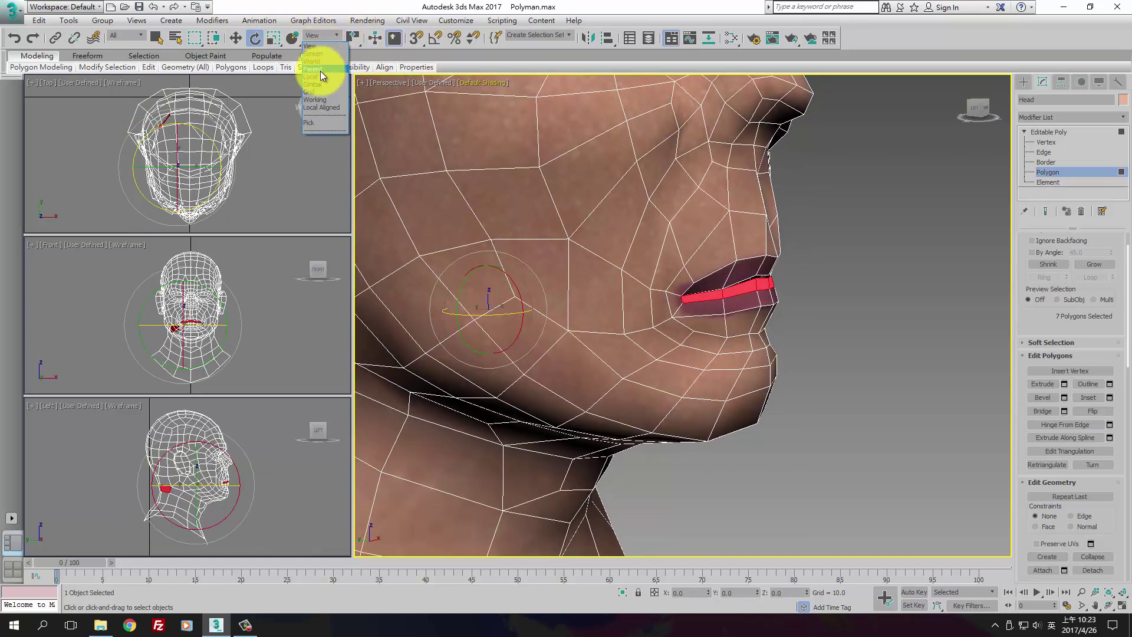
pyautogui.click(313, 77)
pyautogui.scroll(5, 793, 322)
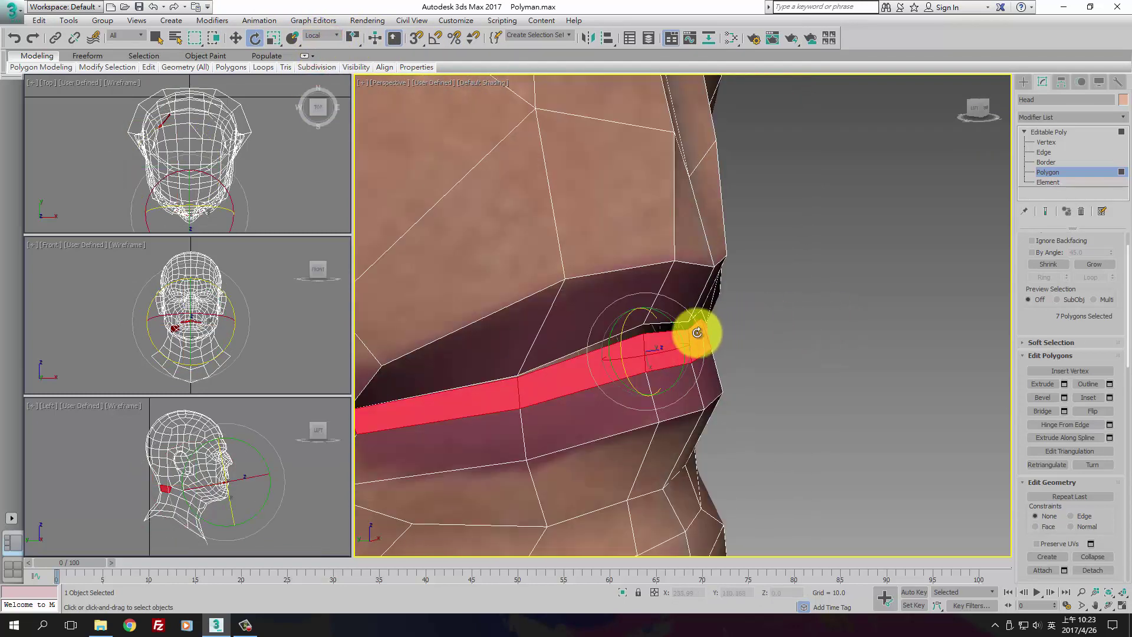
pyautogui.moveTo(697, 333)
pyautogui.mouseDown()
pyautogui.moveTo(674, 324)
pyautogui.moveTo(694, 346)
pyautogui.mouseUp()
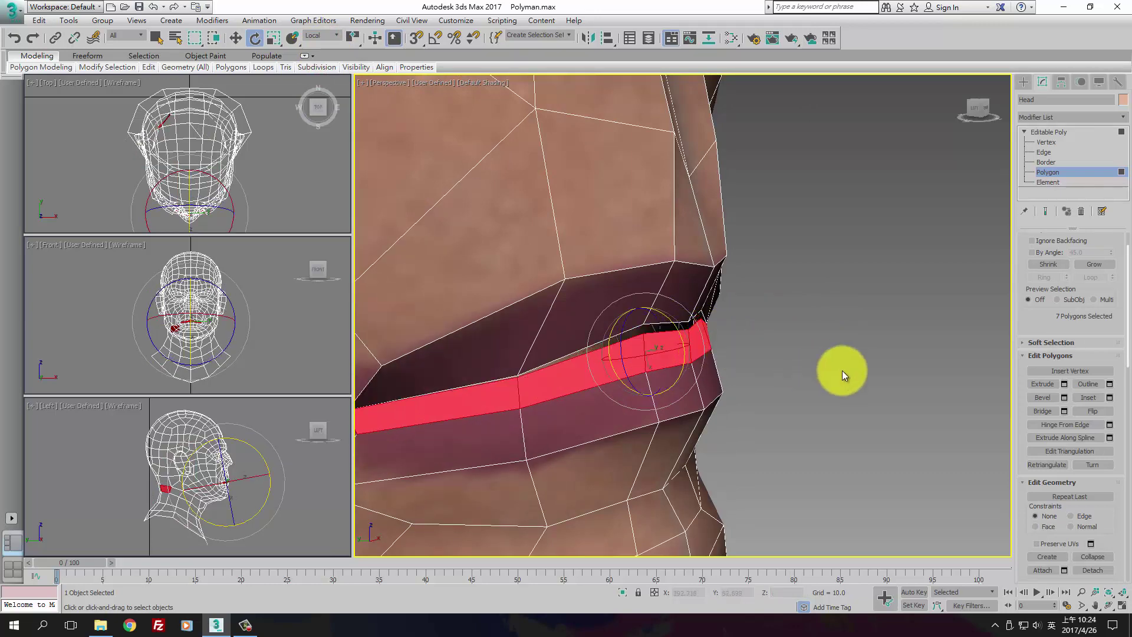
# Deselect the two lower-lip polygons nearest the mouth corners and try to rotate the remaining ones.
pyautogui.keyDown('alt'); pyautogui.click(472, 407); pyautogui.keyUp('alt')
pyautogui.keyDown('alt'); pyautogui.moveTo(928, 415); pyautogui.dragTo(840, 394, button='middle'); pyautogui.keyUp('alt')
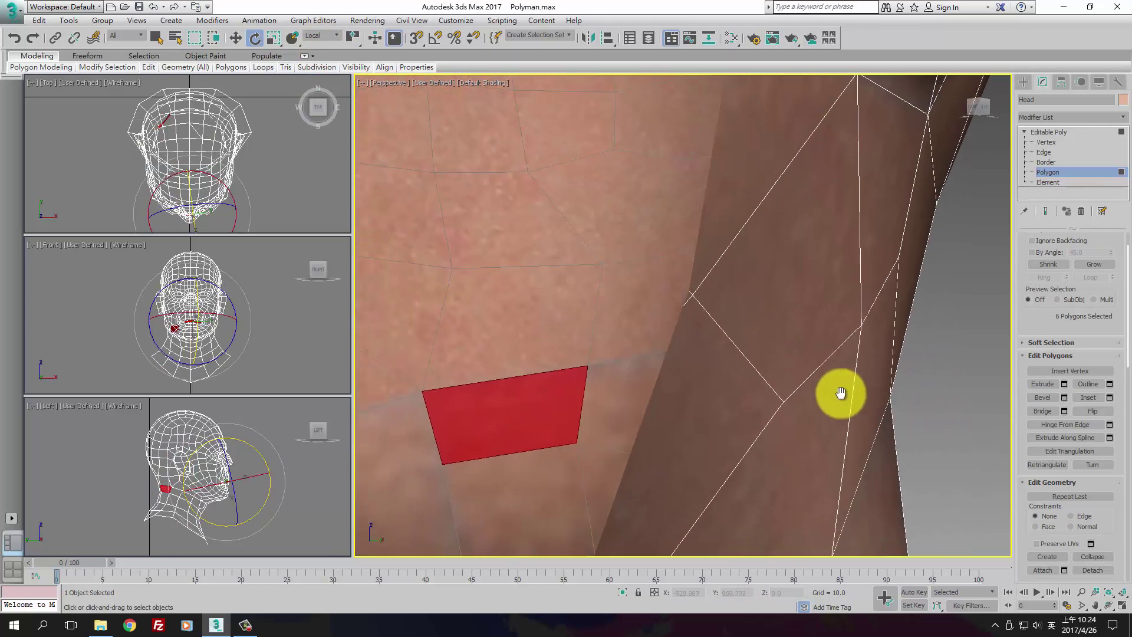
pyautogui.scroll(-5, 752, 387)
pyautogui.scroll(4, 695, 386)
pyautogui.keyDown('alt'); pyautogui.click(429, 359); pyautogui.keyUp('alt')
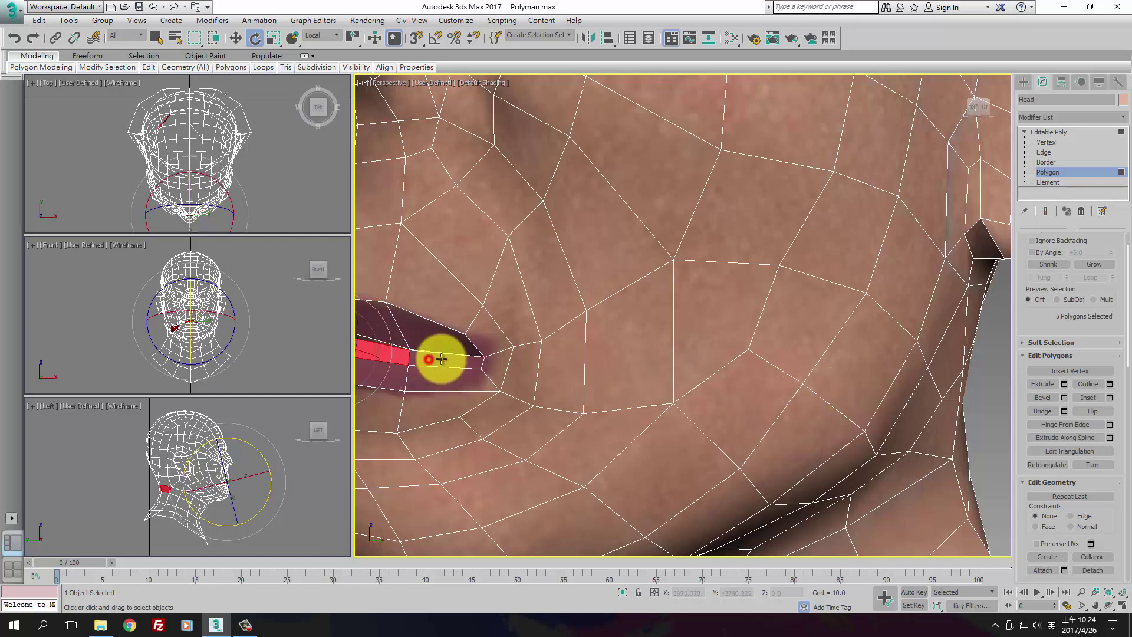
pyautogui.moveTo(441, 359); pyautogui.dragTo(643, 358, button='middle')
pyautogui.moveTo(486, 319); pyautogui.dragTo(505, 324)
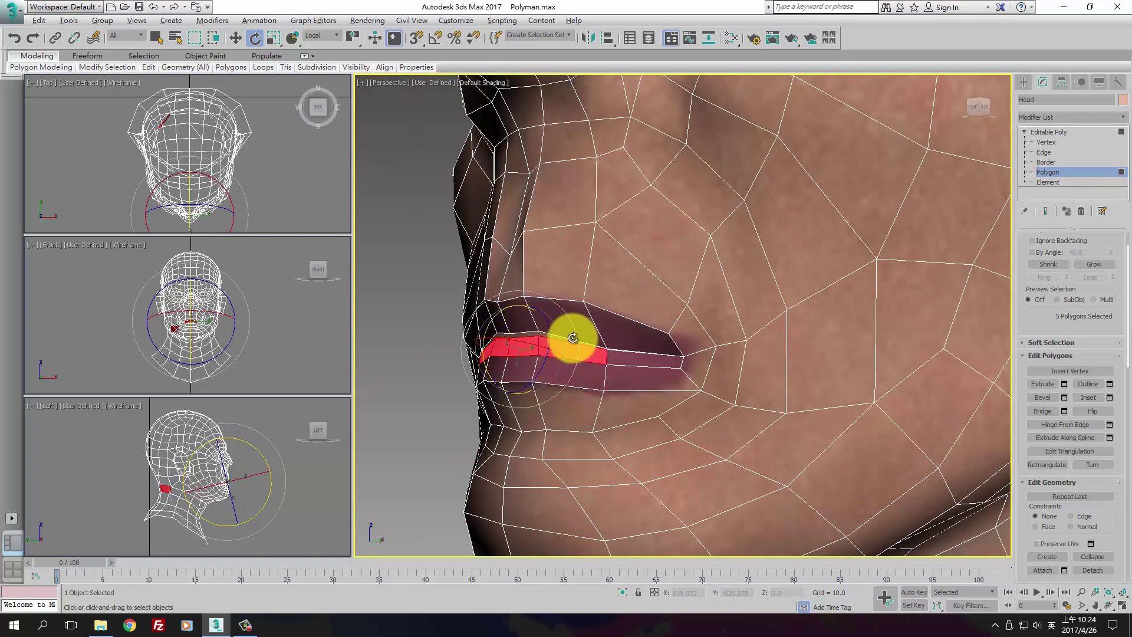
pyautogui.keyDown('alt'); pyautogui.moveTo(572, 338); pyautogui.dragTo(824, 387, button='middle'); pyautogui.keyUp('alt')
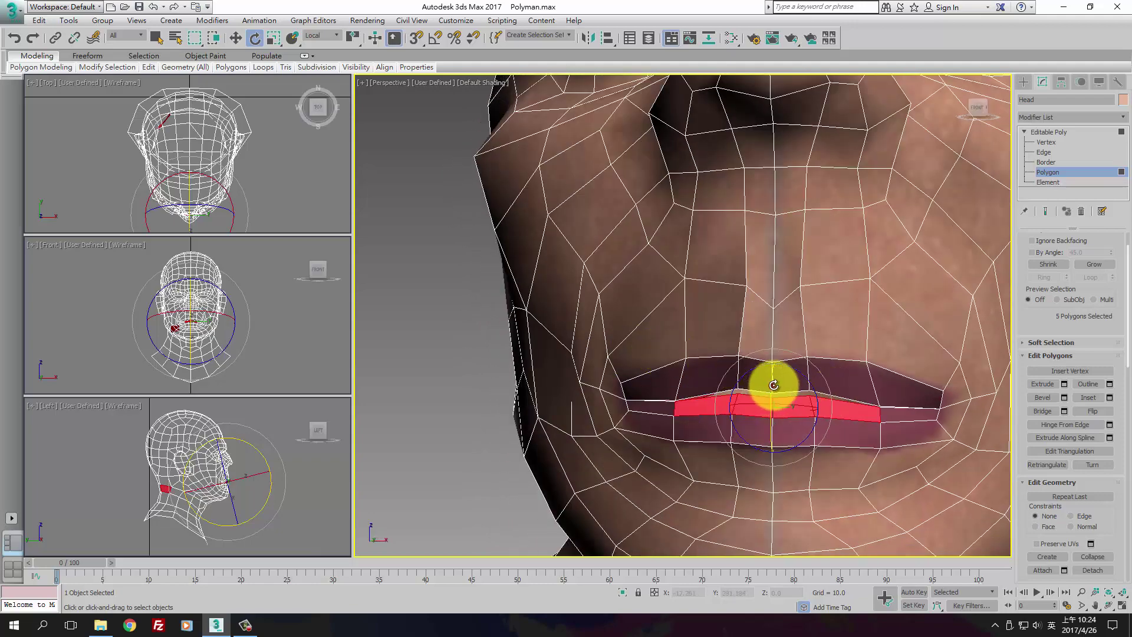
pyautogui.moveTo(774, 385); pyautogui.dragTo(777, 372)
pyautogui.keyDown('alt'); pyautogui.moveTo(777, 377); pyautogui.dragTo(625, 371, button='middle'); pyautogui.keyUp('alt')
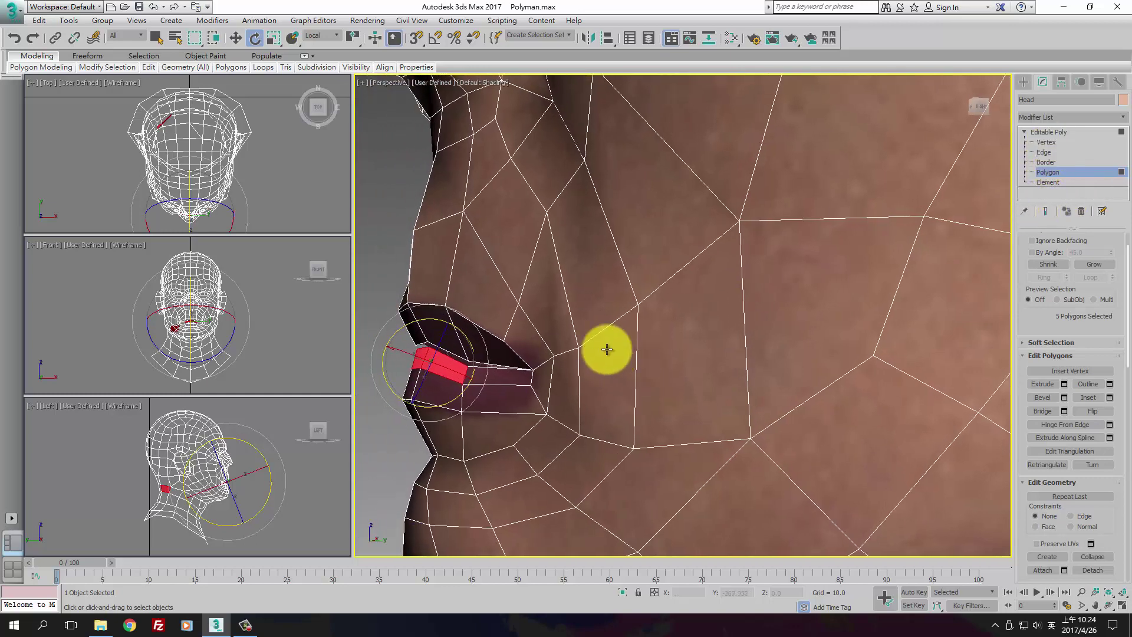
# Undo the lip rotations and deselections, the lower-lip scaling and the most recent polygon picks.
pyautogui.scroll(-10, 606, 346)
pyautogui.keyDown('alt'); pyautogui.moveTo(753, 373); pyautogui.dragTo(867, 374, button='middle'); pyautogui.keyUp('alt')
pyautogui.hotkey('ctrl', 'z')
pyautogui.hotkey('ctrl', 'z')
pyautogui.hotkey('ctrl', 'z')
pyautogui.hotkey('ctrl', 'z')
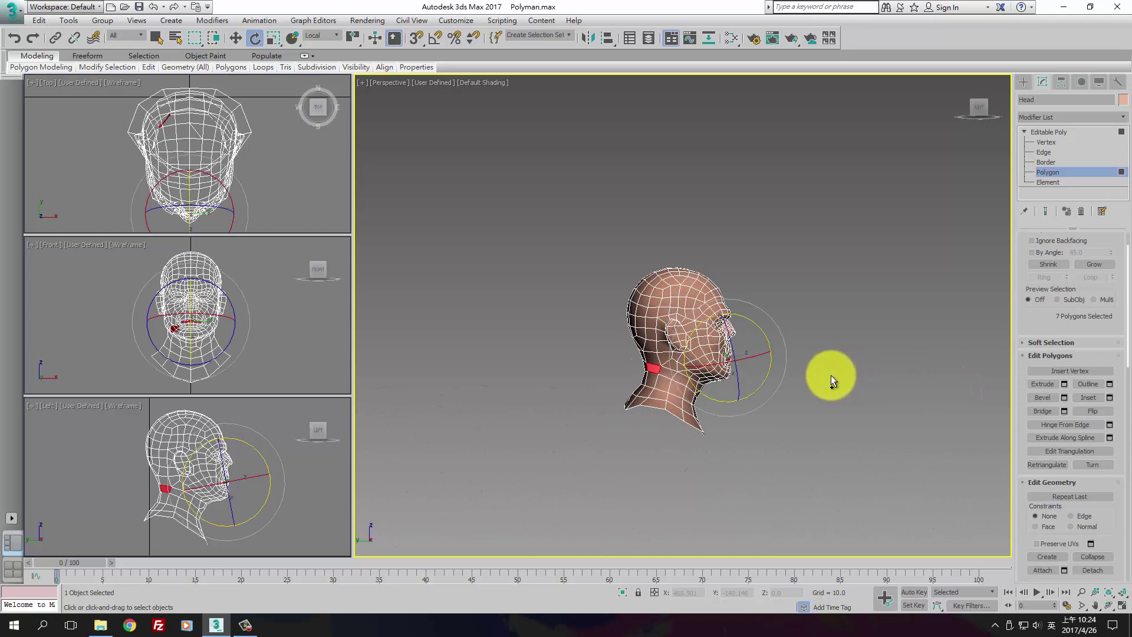
pyautogui.hotkey('ctrl', 'z')
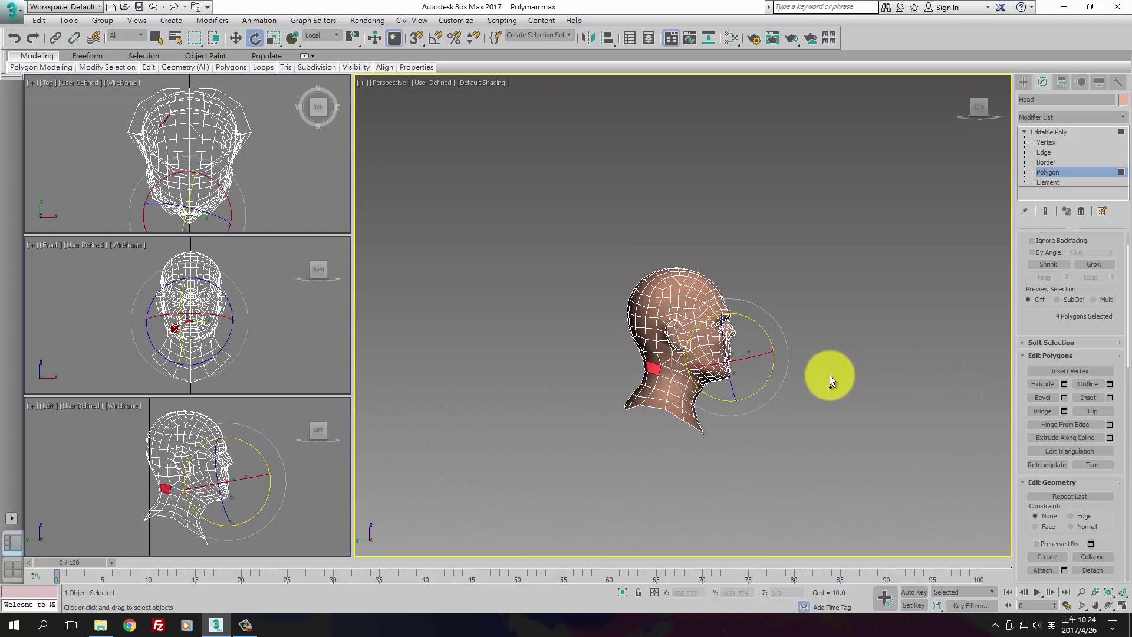
pyautogui.hotkey('ctrl', 'z')
# Complete the six-polygon selection along the lower lip's upper edge, and scale it down vertically and lower it slightly to open a gap between the lips.
pyautogui.scroll(5, 836, 401)
pyautogui.moveTo(754, 391); pyautogui.dragTo(669, 375, button='middle')
pyautogui.scroll(5, 777, 391)
pyautogui.keyDown('ctrl'); pyautogui.click(640, 314); pyautogui.keyUp('ctrl')
pyautogui.keyDown('ctrl'); pyautogui.click(656, 316); pyautogui.keyUp('ctrl')
pyautogui.keyDown('ctrl'); pyautogui.click(519, 316); pyautogui.keyUp('ctrl')
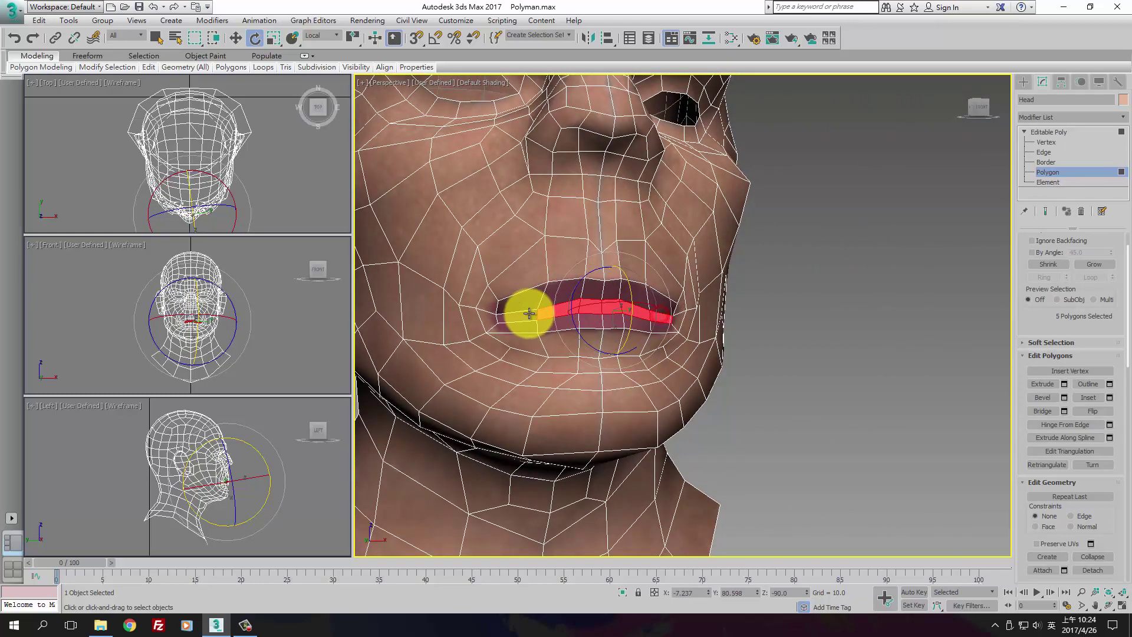
pyautogui.press('w')
pyautogui.press('r')
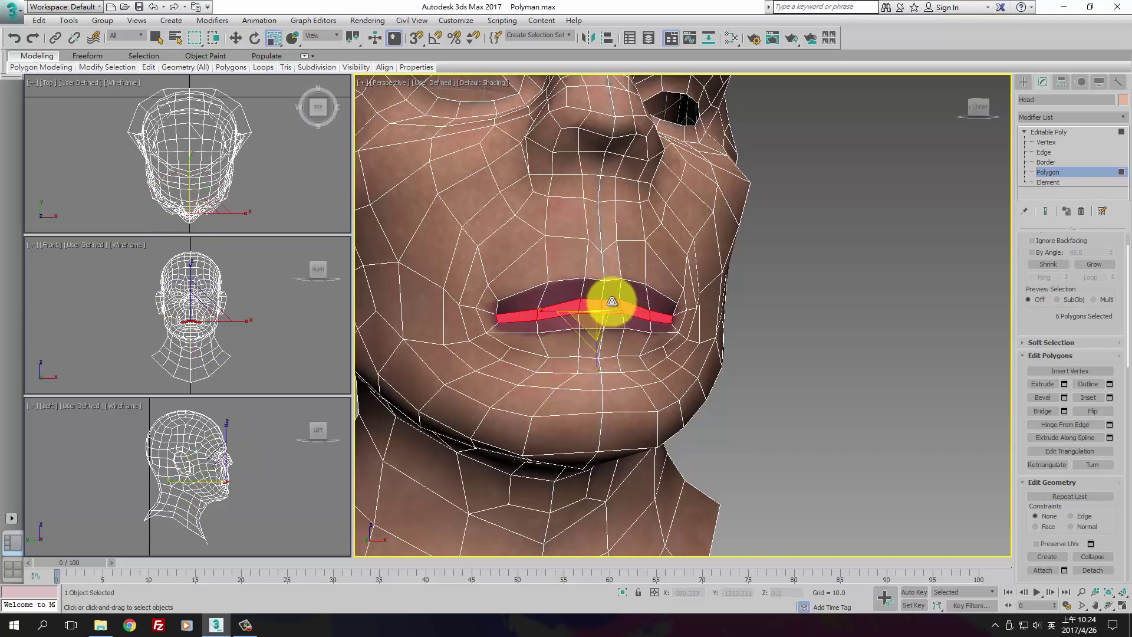
pyautogui.moveTo(606, 298); pyautogui.dragTo(598, 356)
pyautogui.press('w')
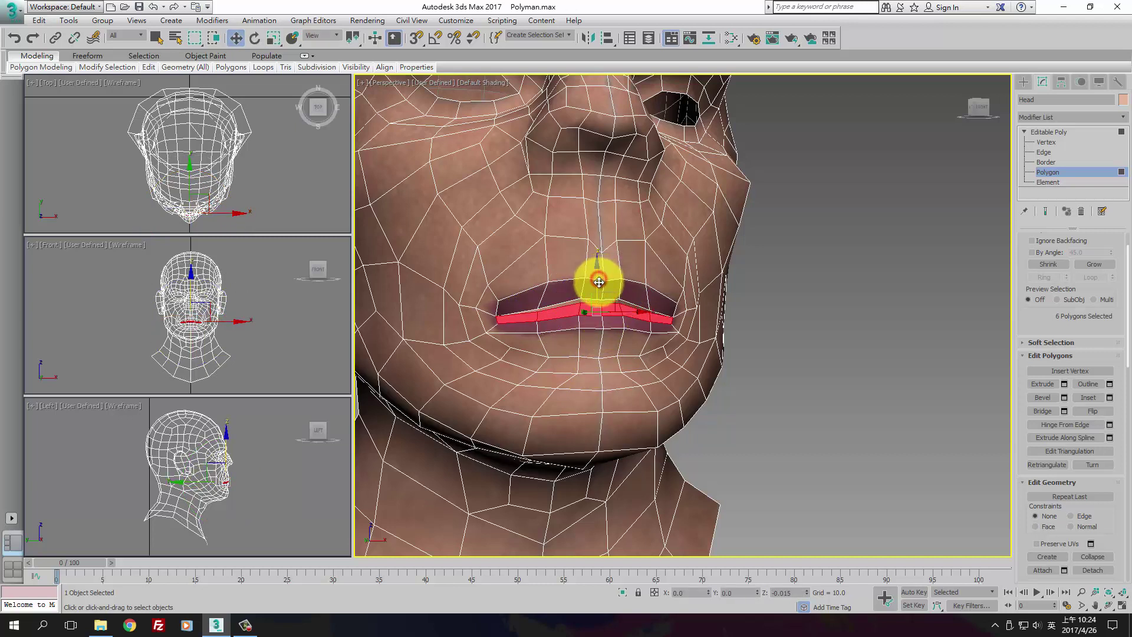
# Select the five vertices along the upper lip's lower edge at vertex level and raise them slightly along the Z axis.
pyautogui.click(1044, 152)
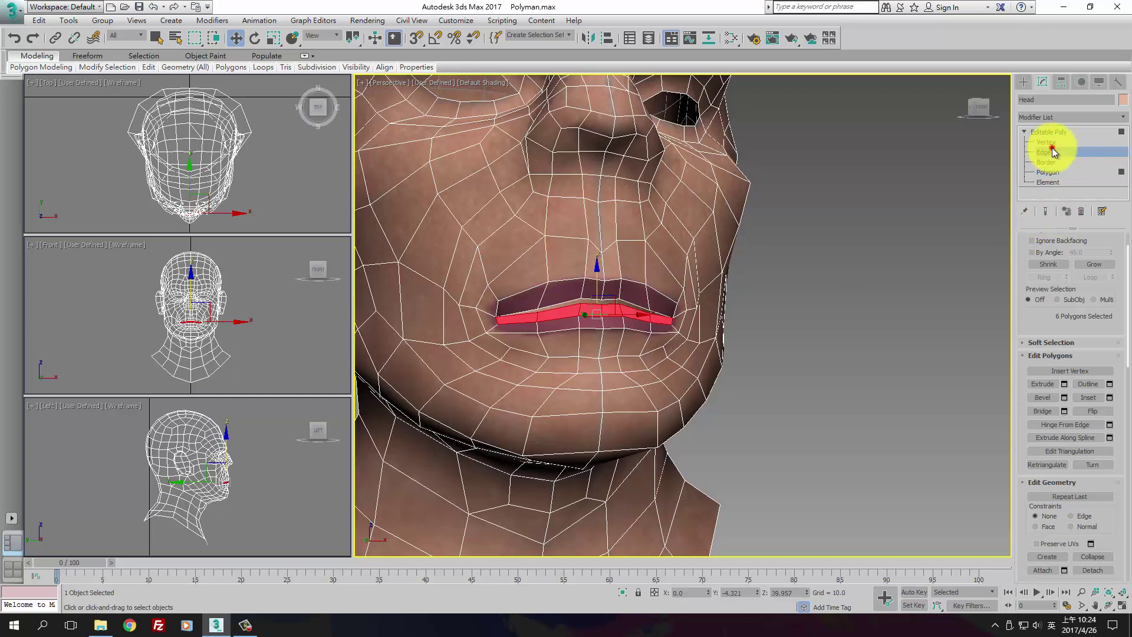
pyautogui.scroll(4, 529, 320)
pyautogui.click(448, 267)
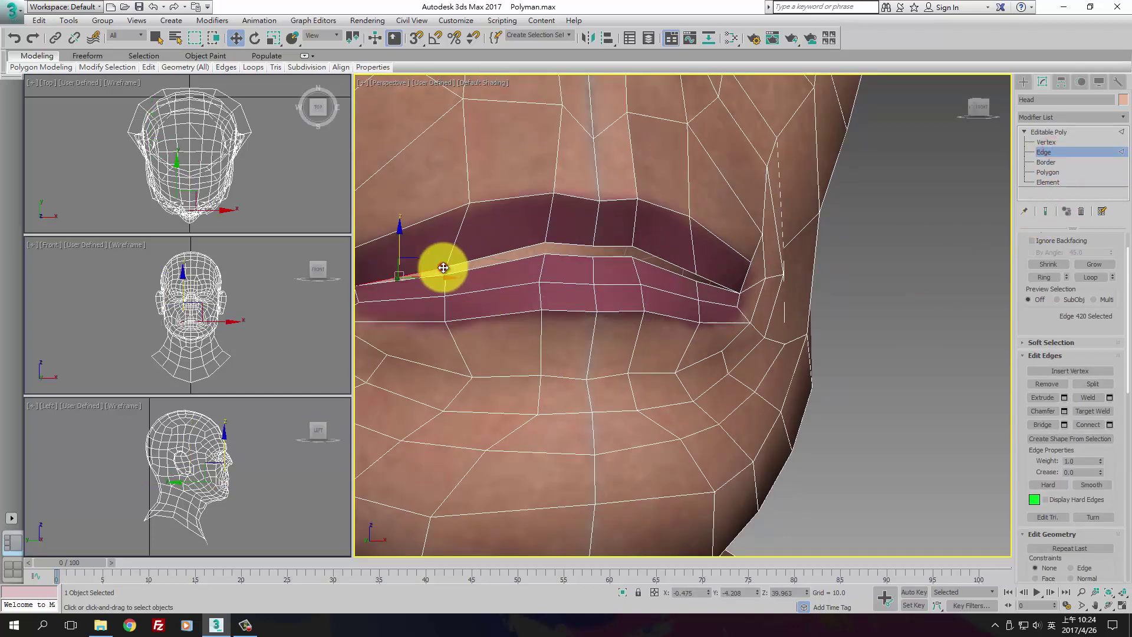
pyautogui.click(1049, 143)
pyautogui.click(448, 265)
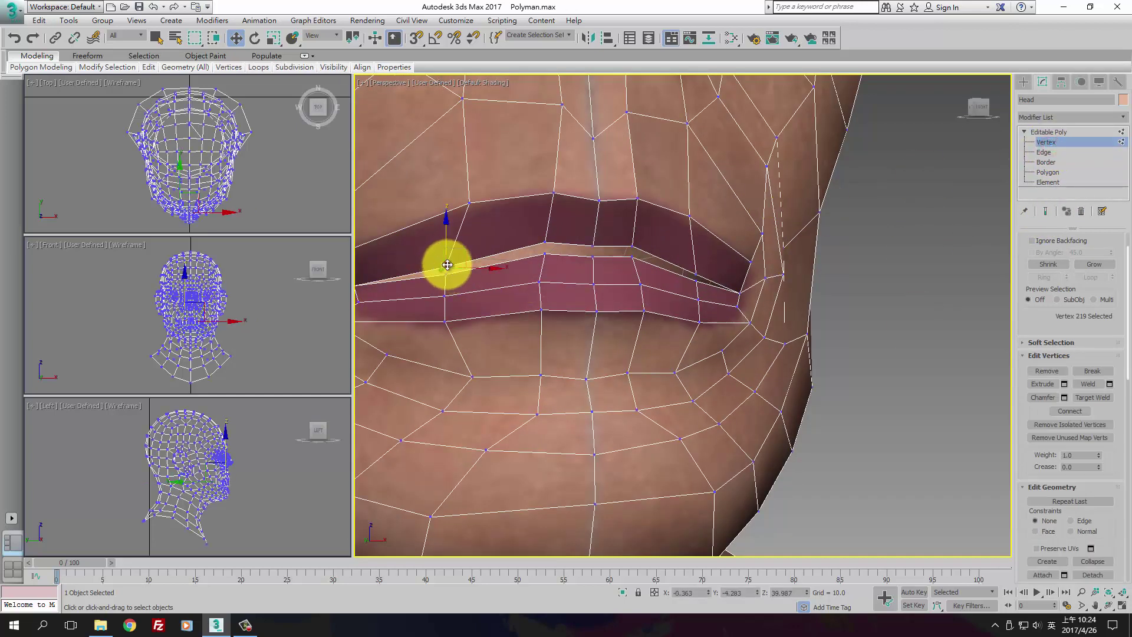
pyautogui.keyDown('ctrl'); pyautogui.click(547, 240); pyautogui.keyUp('ctrl')
pyautogui.keyDown('ctrl'); pyautogui.click(593, 248); pyautogui.keyUp('ctrl')
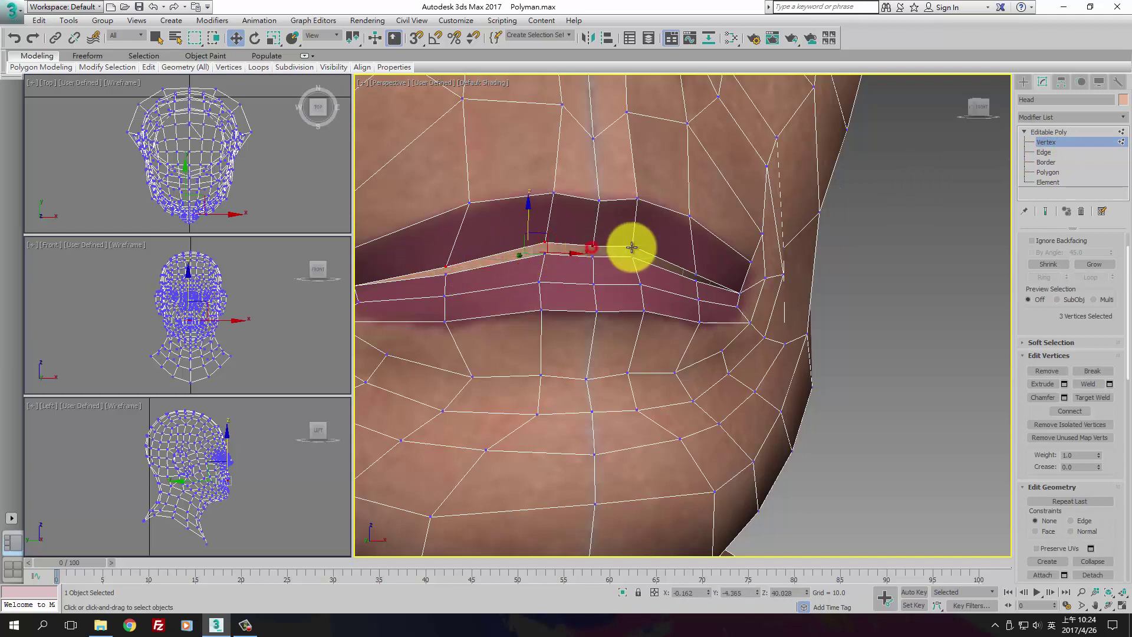
pyautogui.keyDown('ctrl'); pyautogui.click(632, 247); pyautogui.keyUp('ctrl')
pyautogui.keyDown('ctrl'); pyautogui.click(693, 274); pyautogui.keyUp('ctrl')
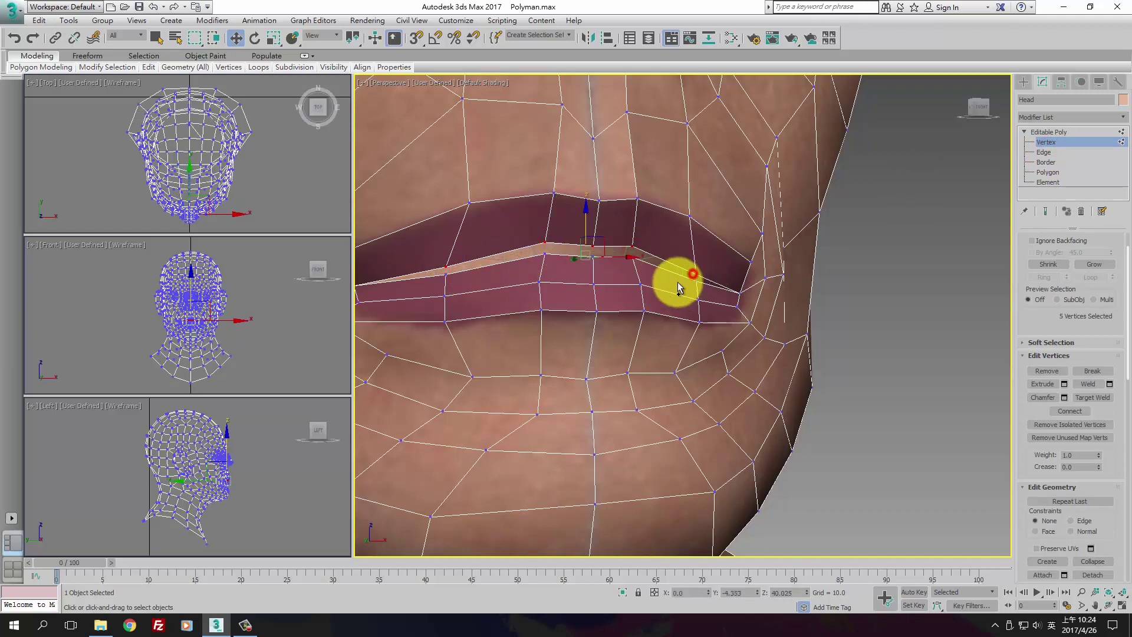
pyautogui.rightClick(619, 282)
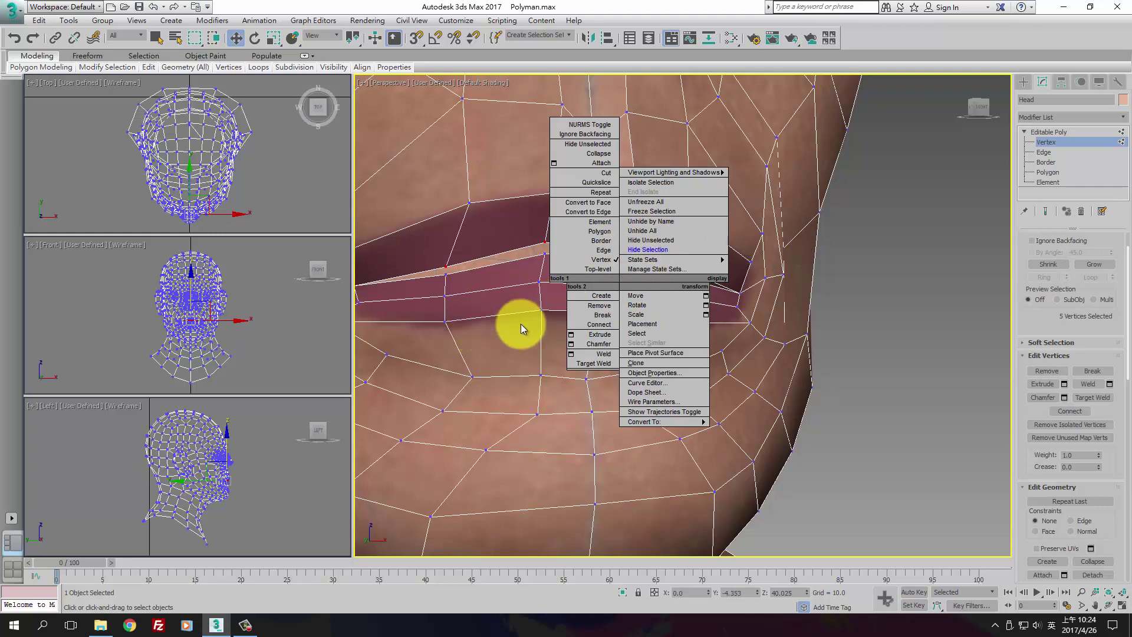
pyautogui.click(646, 295)
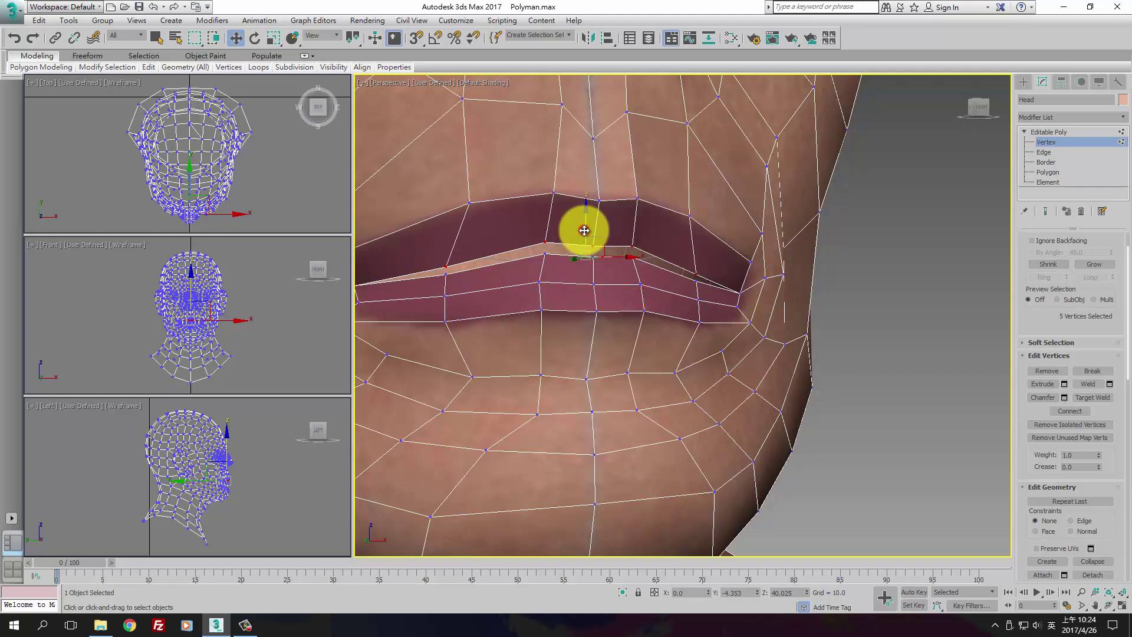
pyautogui.moveTo(584, 230); pyautogui.dragTo(584, 223)
# Select the five vertices along the lower lip's middle row and move them slightly forward and up to make the lip fuller.
pyautogui.keyDown('alt'); pyautogui.moveTo(657, 281); pyautogui.dragTo(568, 303, button='middle'); pyautogui.keyUp('alt')
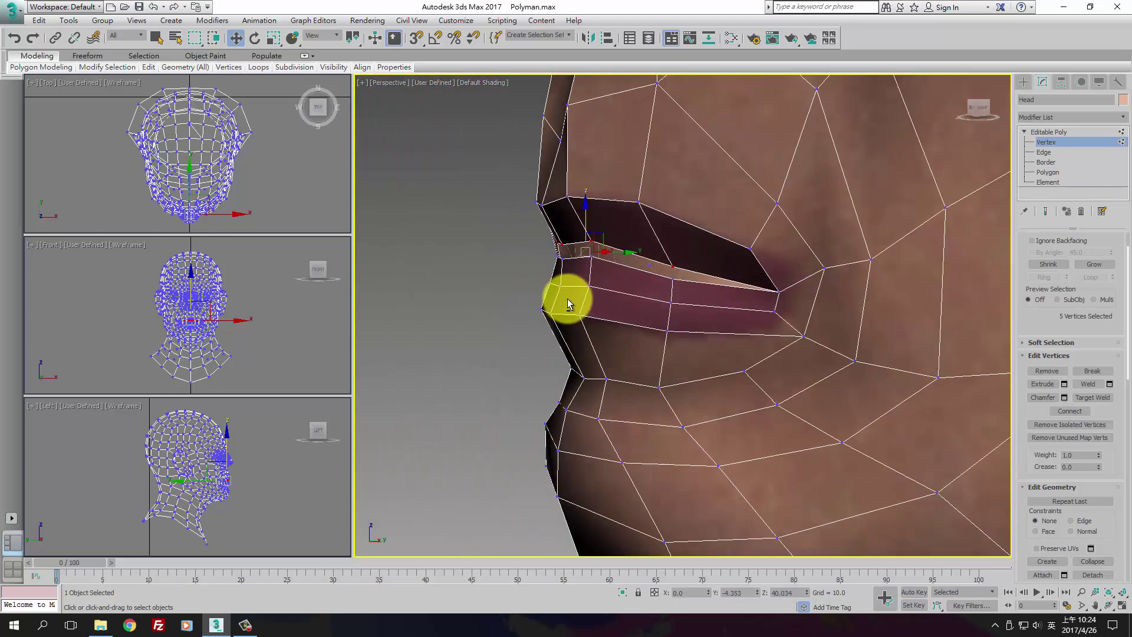
pyautogui.click(670, 301)
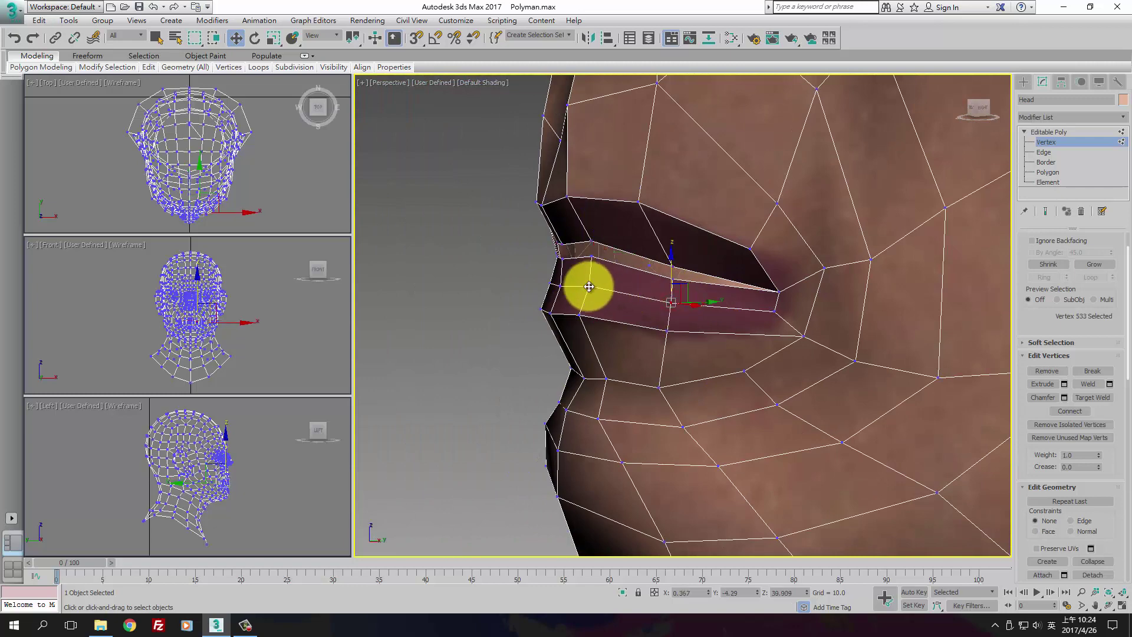
pyautogui.keyDown('ctrl'); pyautogui.click(589, 287); pyautogui.keyUp('ctrl')
pyautogui.keyDown('ctrl'); pyautogui.click(548, 283); pyautogui.keyUp('ctrl')
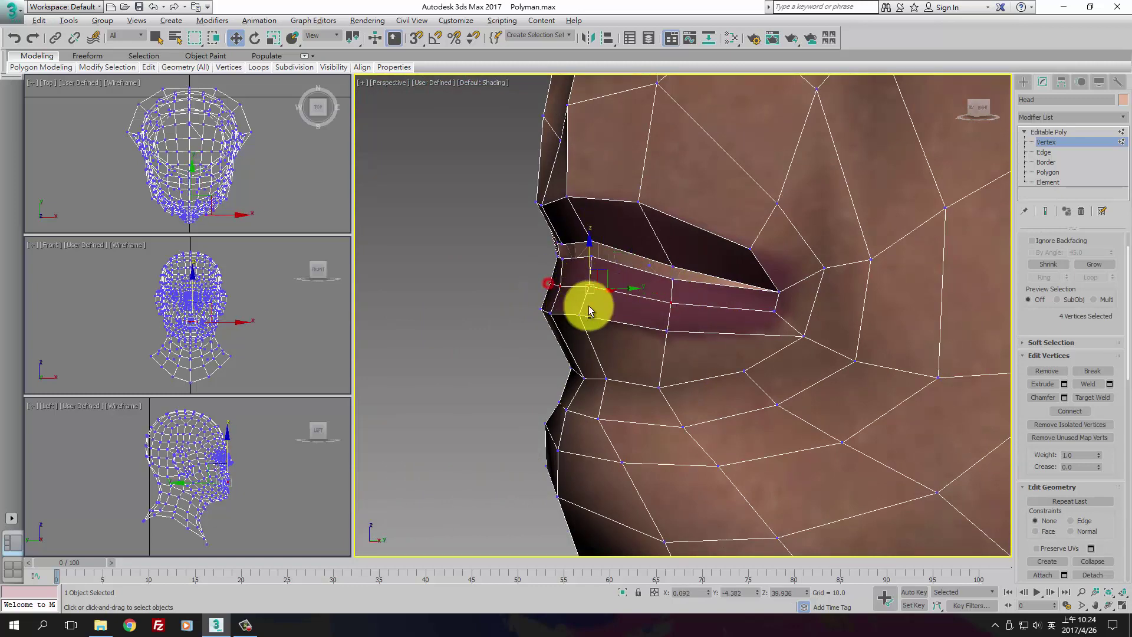
pyautogui.keyDown('alt'); pyautogui.moveTo(589, 308); pyautogui.dragTo(691, 311, button='middle'); pyautogui.keyUp('alt')
pyautogui.keyDown('ctrl'); pyautogui.click(400, 304); pyautogui.keyUp('ctrl')
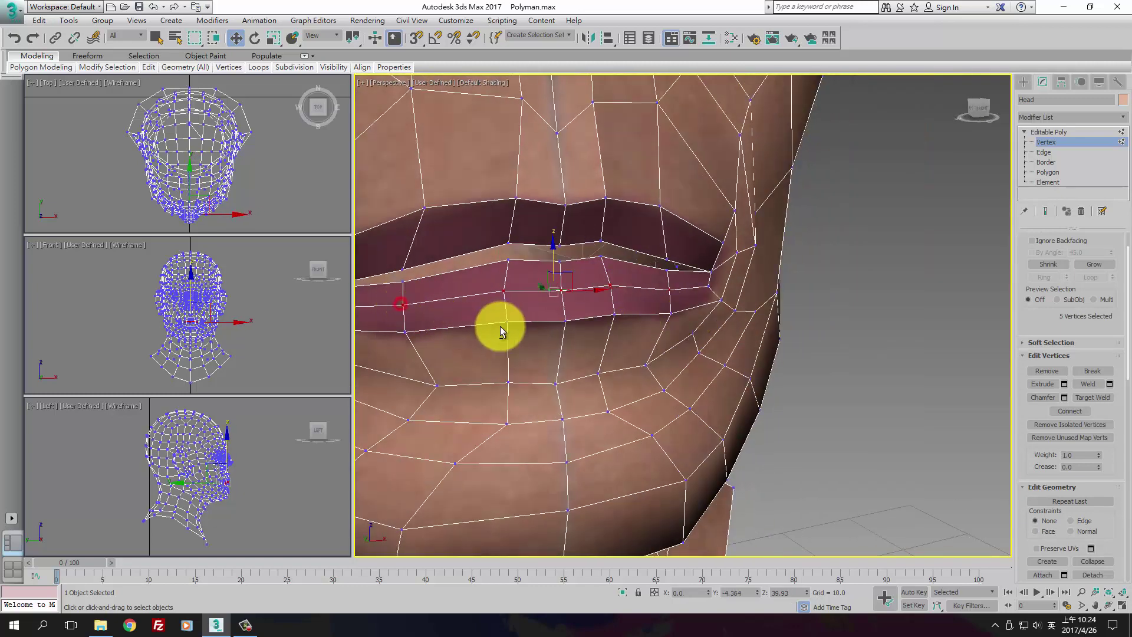
pyautogui.keyDown('alt'); pyautogui.moveTo(503, 323); pyautogui.dragTo(535, 282, button='middle'); pyautogui.keyUp('alt')
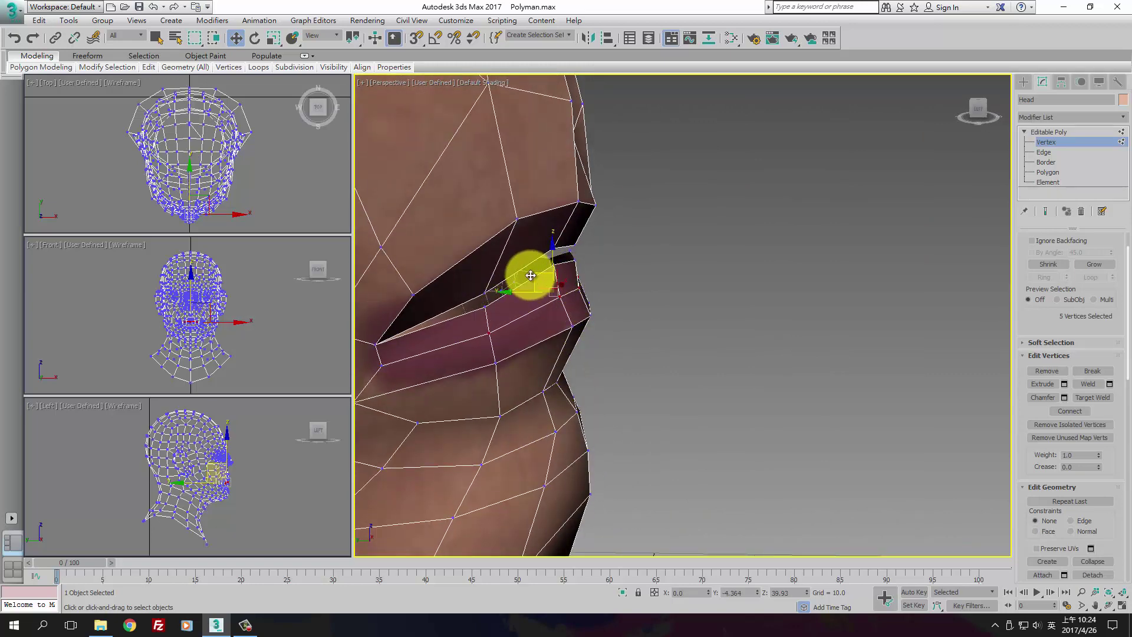
pyautogui.moveTo(537, 276); pyautogui.dragTo(544, 273)
pyautogui.click(678, 284)
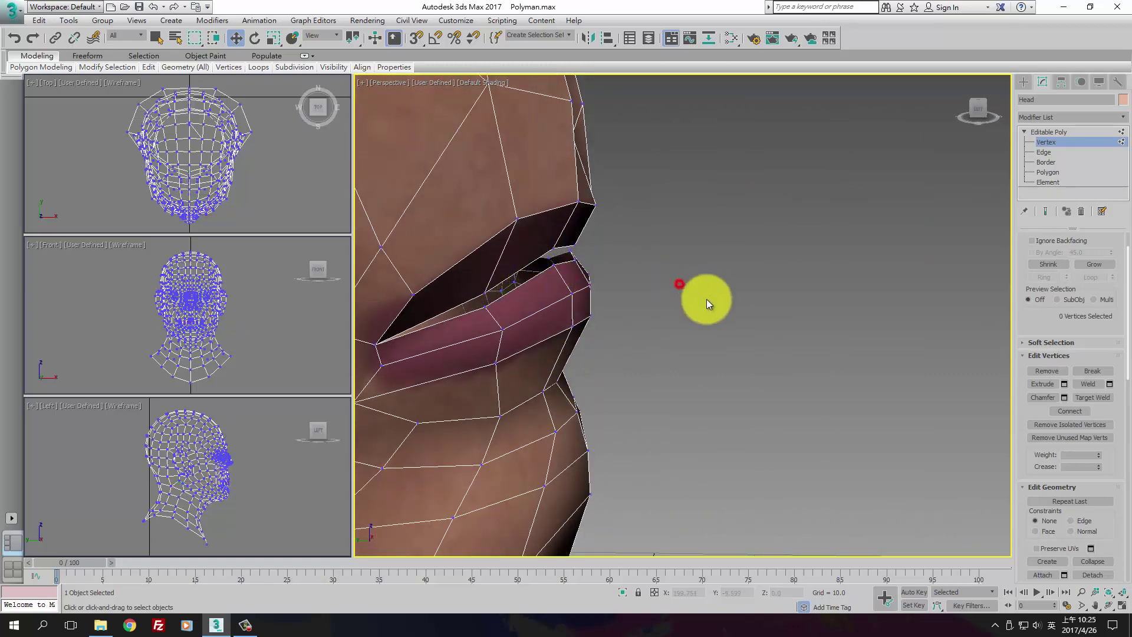
# Select the open border between the lips at border level and display the perspective view in wireframe.
pyautogui.keyDown('alt'); pyautogui.moveTo(706, 299); pyautogui.dragTo(709, 329, button='middle'); pyautogui.keyUp('alt')
pyautogui.scroll(-5, 604, 338)
pyautogui.scroll(5, 503, 356)
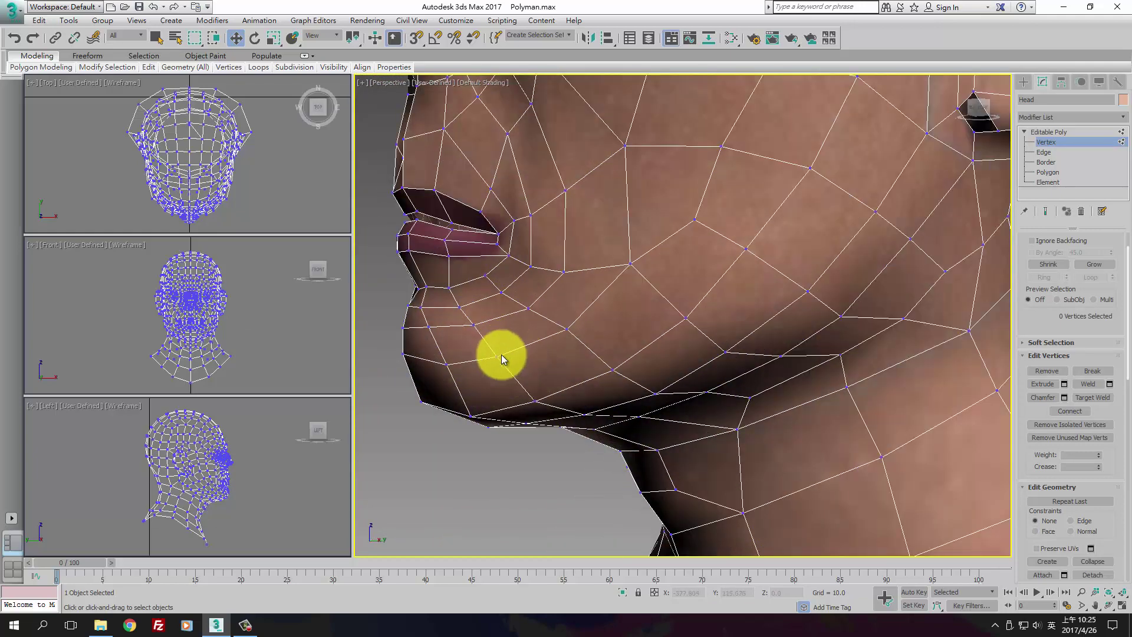
pyautogui.keyDown('alt'); pyautogui.moveTo(414, 235); pyautogui.dragTo(897, 197, button='middle'); pyautogui.keyUp('alt')
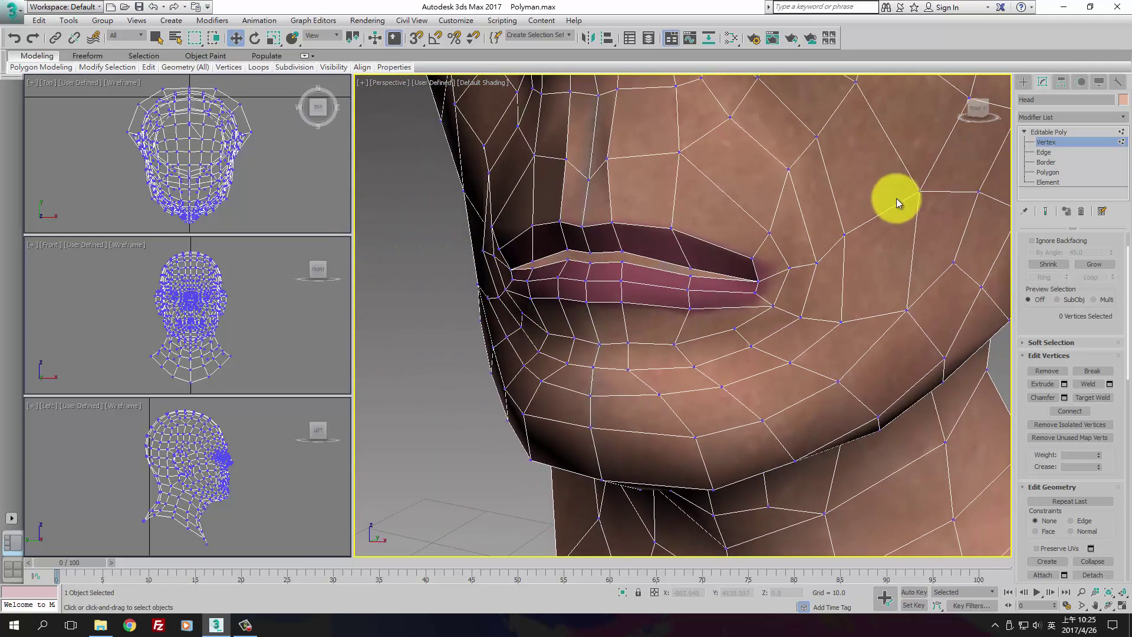
pyautogui.click(1053, 163)
pyautogui.click(663, 258)
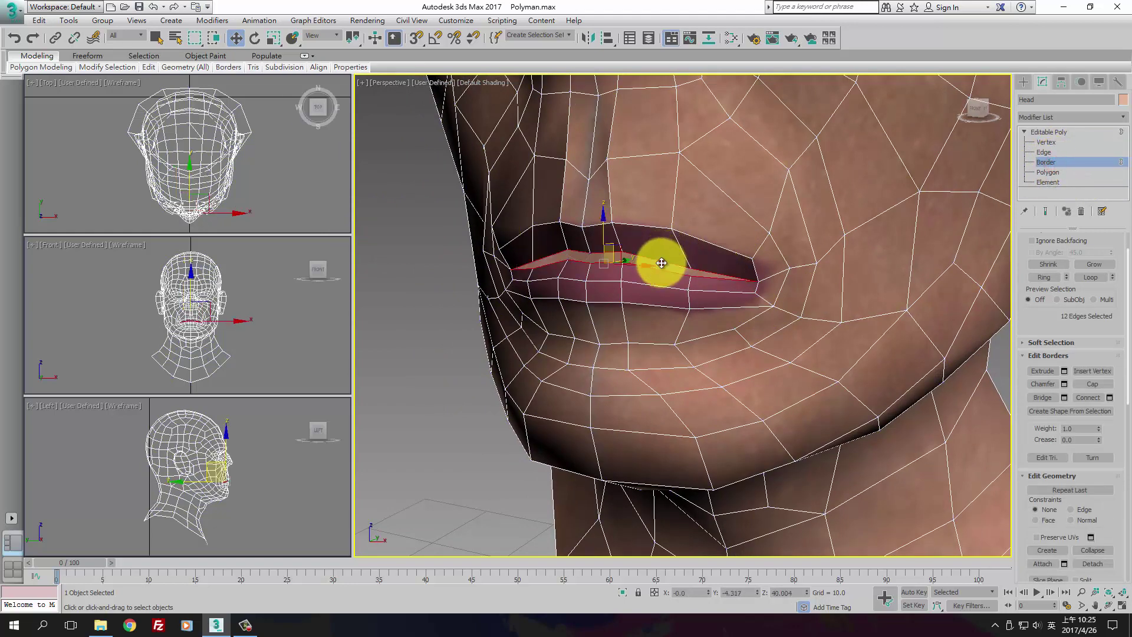
pyautogui.keyDown('alt'); pyautogui.moveTo(763, 281); pyautogui.dragTo(734, 266, button='middle'); pyautogui.keyUp('alt')
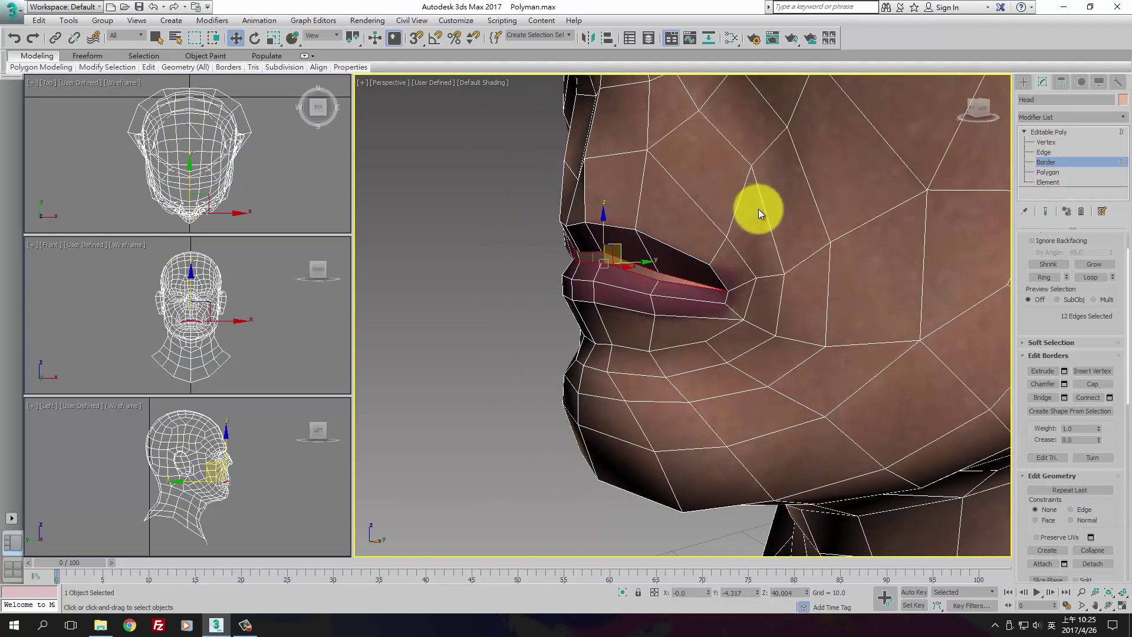
pyautogui.press('F3')
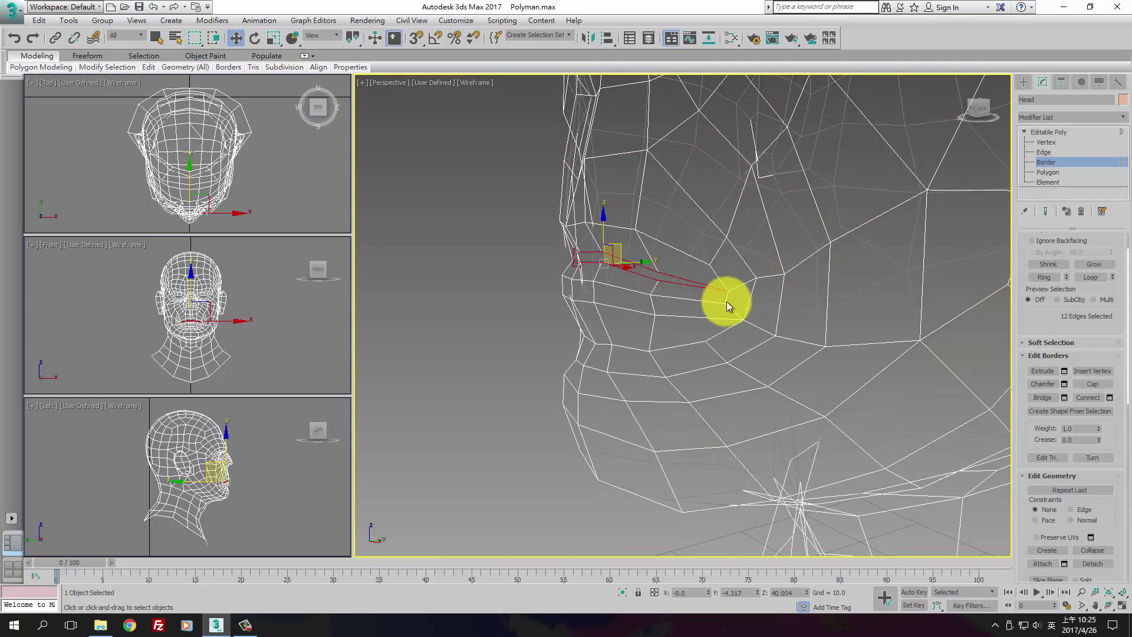
pyautogui.keyDown('alt'); pyautogui.moveTo(726, 302); pyautogui.dragTo(674, 290, button='middle'); pyautogui.keyUp('alt')
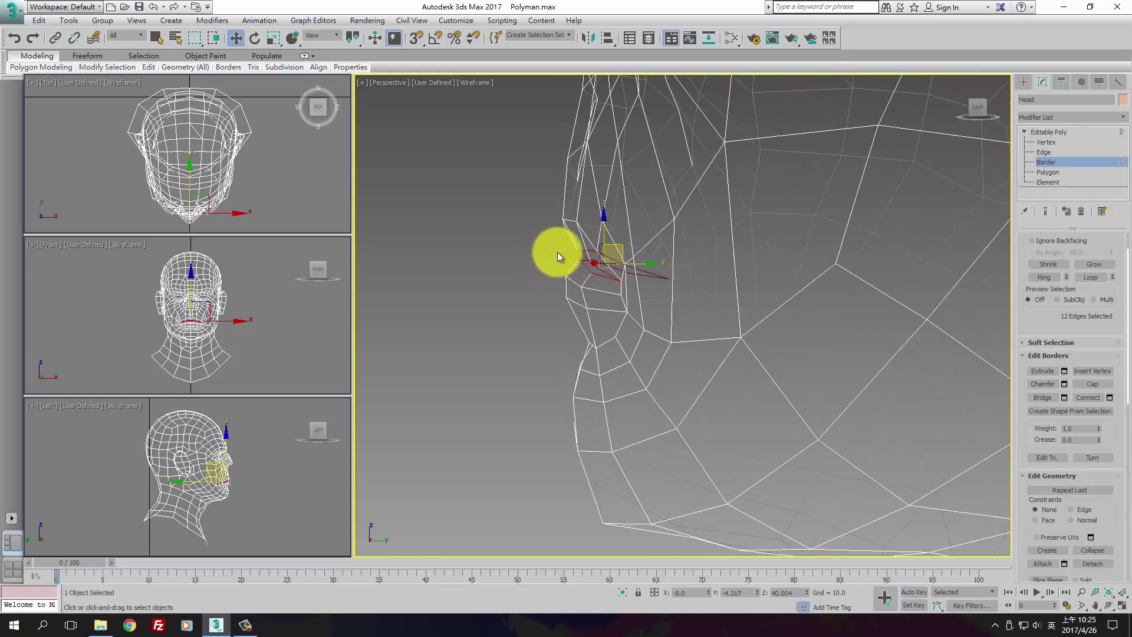
# Extend the selected lip border about 0.15 into the mouth along the Y axis as a new edge ring and flatten it front to back.
pyautogui.keyDown('shift'); pyautogui.moveTo(649, 264); pyautogui.dragTo(689, 265); pyautogui.keyUp('shift')
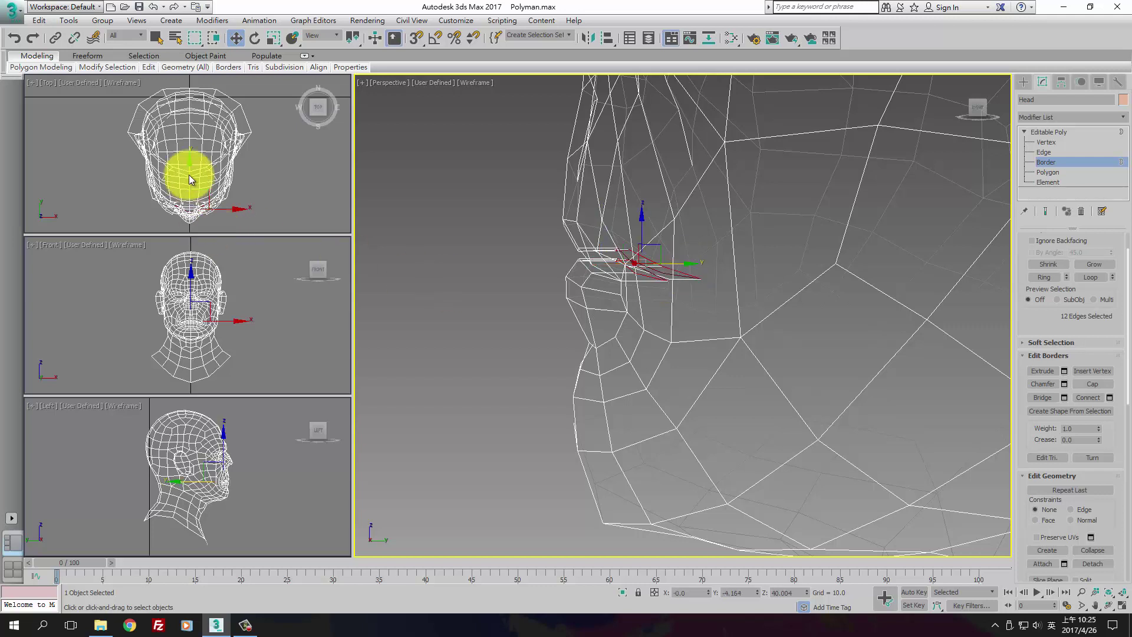
pyautogui.scroll(5, 189, 177)
pyautogui.moveTo(195, 184); pyautogui.dragTo(266, 134, button='middle')
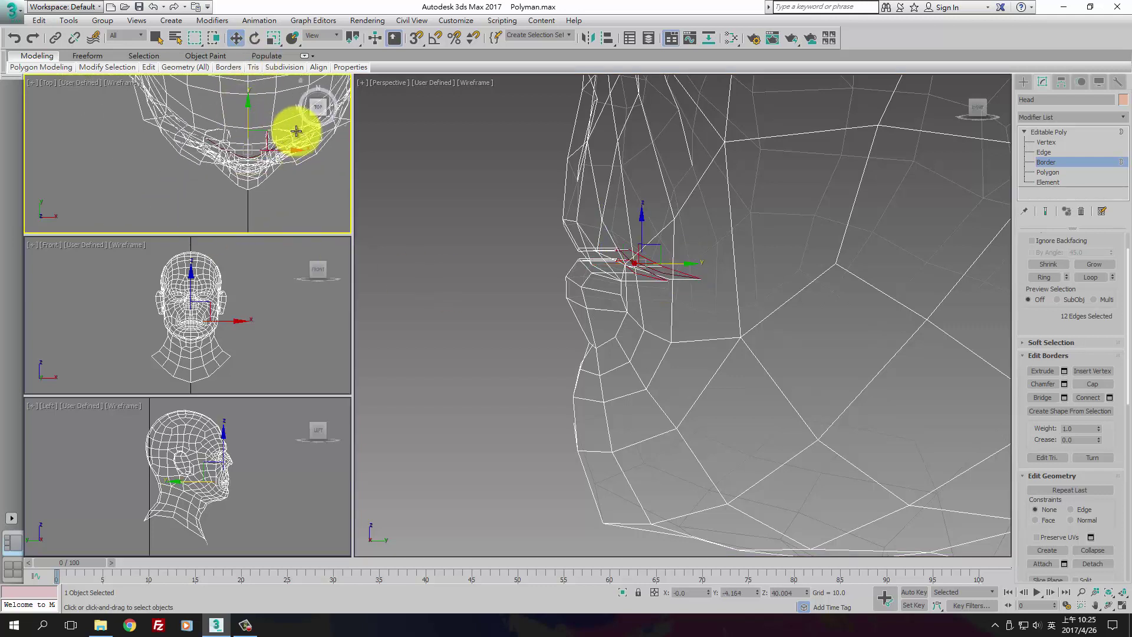
pyautogui.press('r')
pyautogui.moveTo(252, 121); pyautogui.dragTo(260, 197)
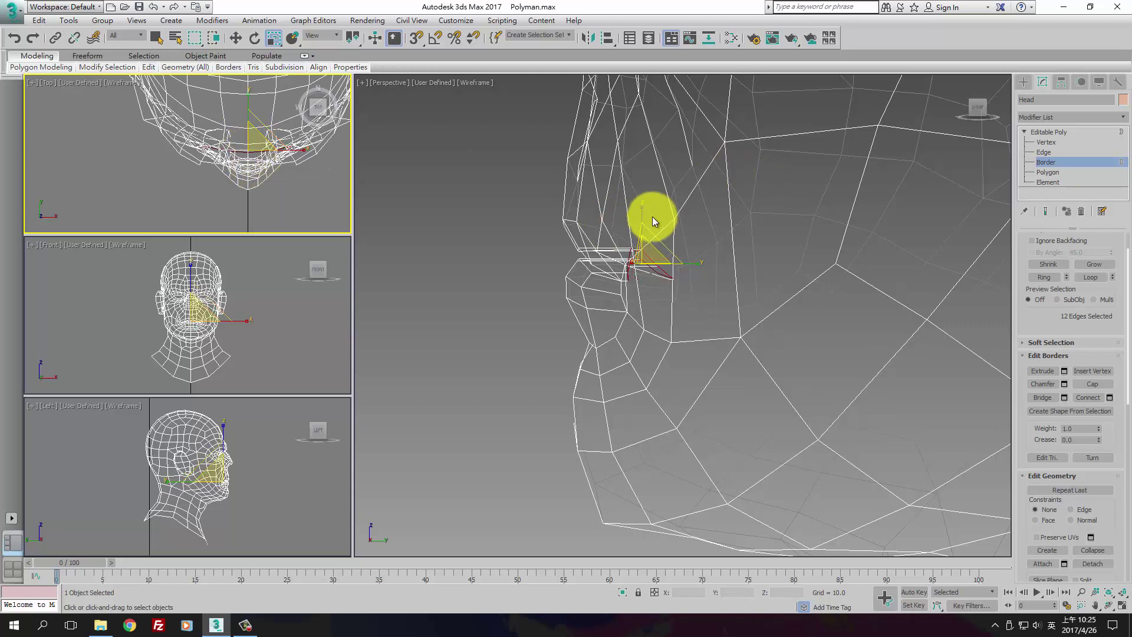
pyautogui.moveTo(644, 212)
pyautogui.mouseDown()
pyautogui.moveTo(646, 144)
pyautogui.moveTo(653, 201)
pyautogui.mouseUp()
pyautogui.keyDown('alt'); pyautogui.moveTo(752, 252); pyautogui.dragTo(662, 261, button='middle'); pyautogui.keyUp('alt')
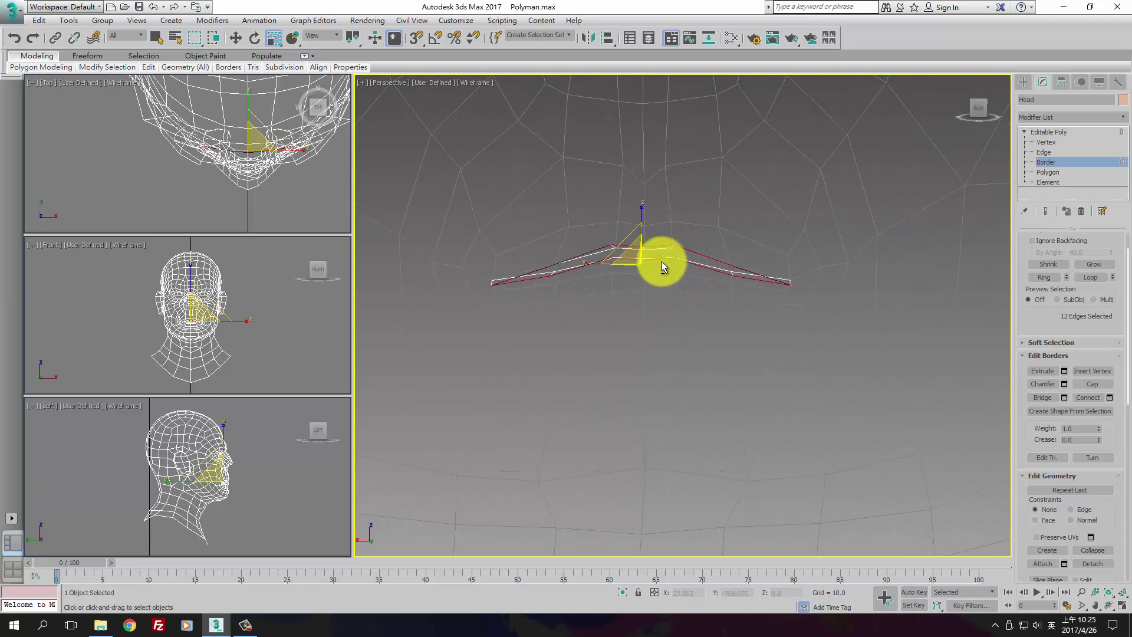
# Select the five lower vertices of the inner mouth border, scale them vertically to about 38%, and lower them about 0.12.
pyautogui.click(1046, 142)
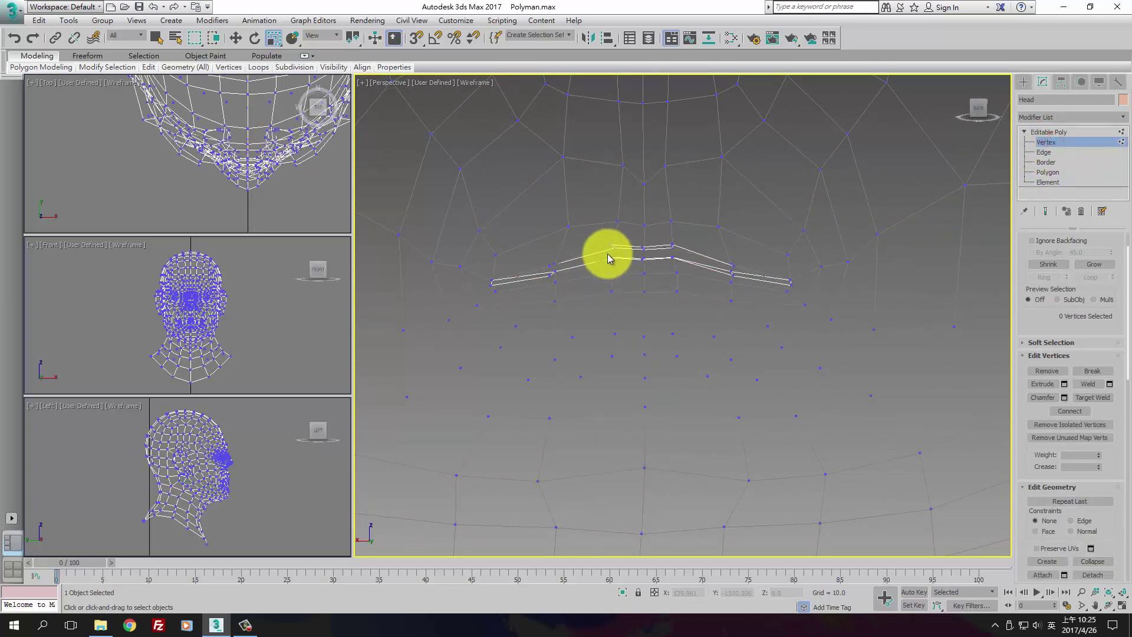
pyautogui.keyDown('alt'); pyautogui.moveTo(609, 256); pyautogui.dragTo(617, 284, button='middle'); pyautogui.keyUp('alt')
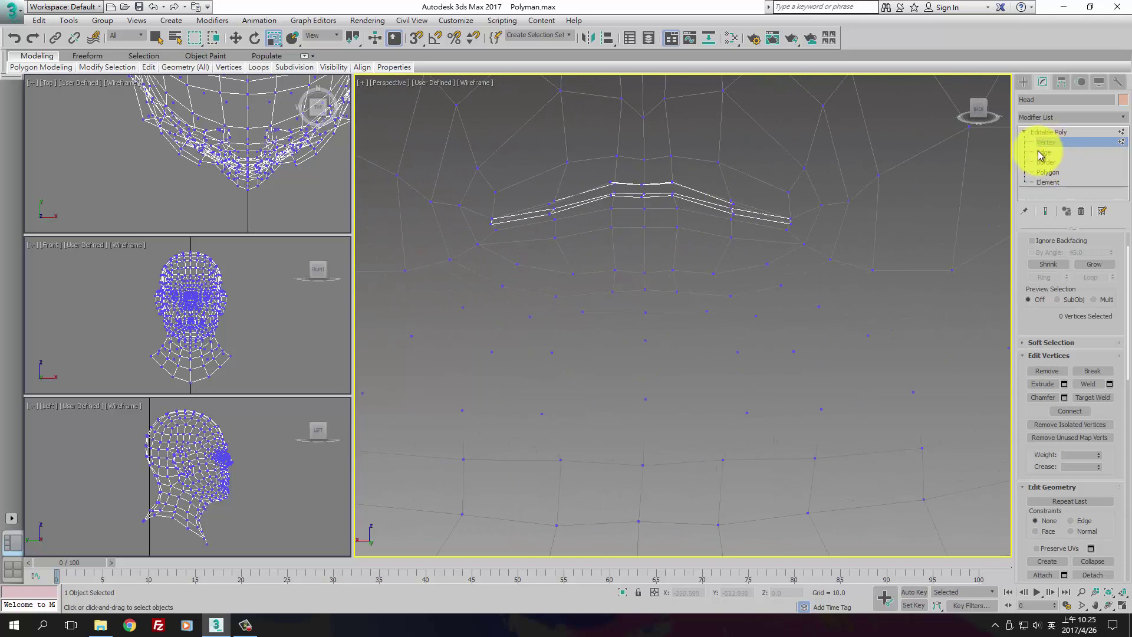
pyautogui.scroll(4, 480, 268)
pyautogui.scroll(-5, 767, 195)
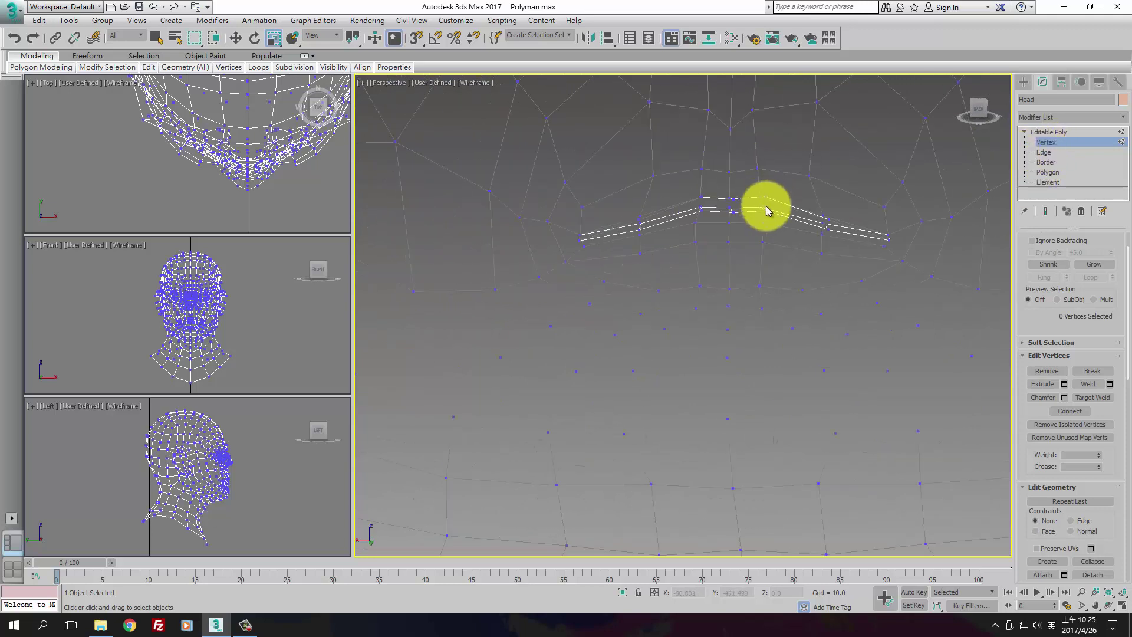
pyautogui.click(639, 229)
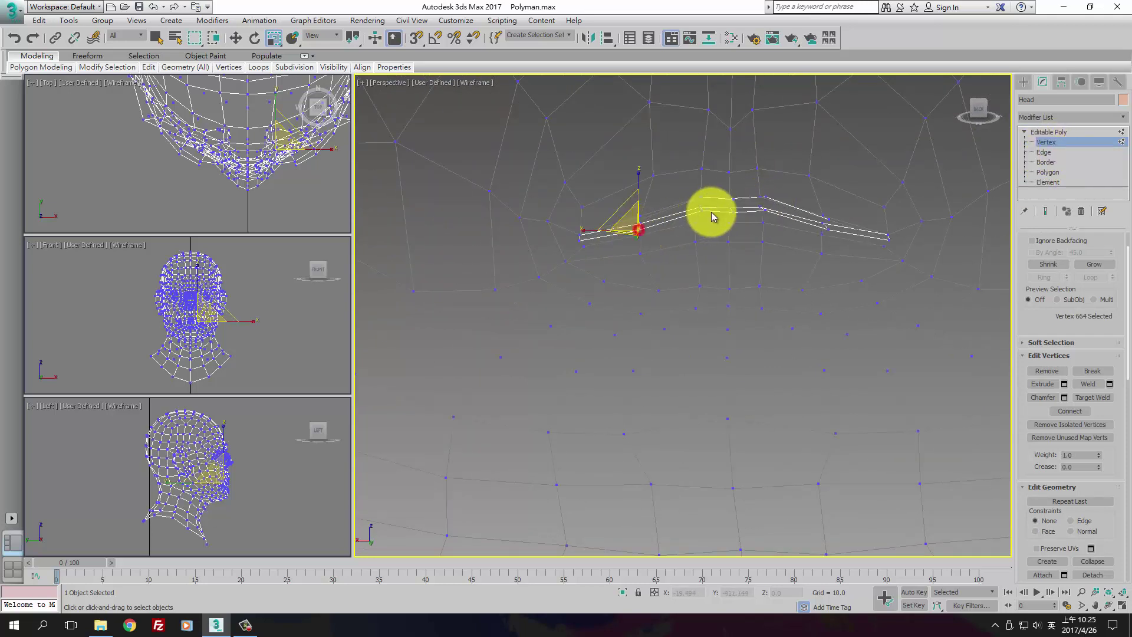
pyautogui.keyDown('ctrl'); pyautogui.click(703, 210); pyautogui.keyUp('ctrl')
pyautogui.keyDown('ctrl'); pyautogui.click(730, 210); pyautogui.keyUp('ctrl')
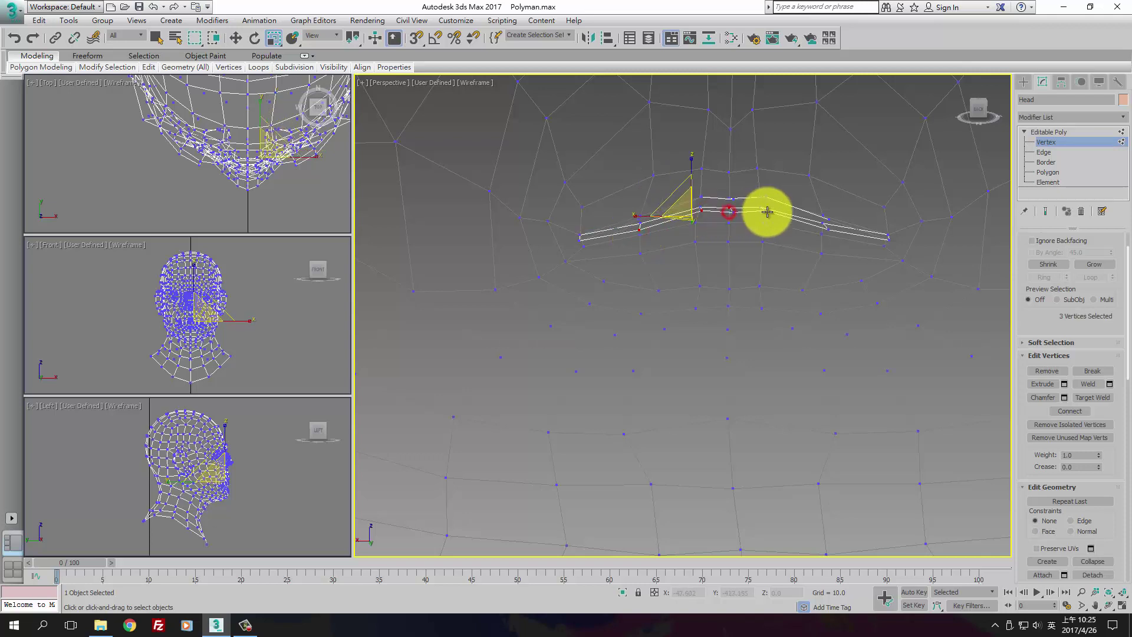
pyautogui.keyDown('ctrl'); pyautogui.click(766, 211); pyautogui.keyUp('ctrl')
pyautogui.keyDown('alt'); pyautogui.click(731, 210); pyautogui.keyUp('alt')
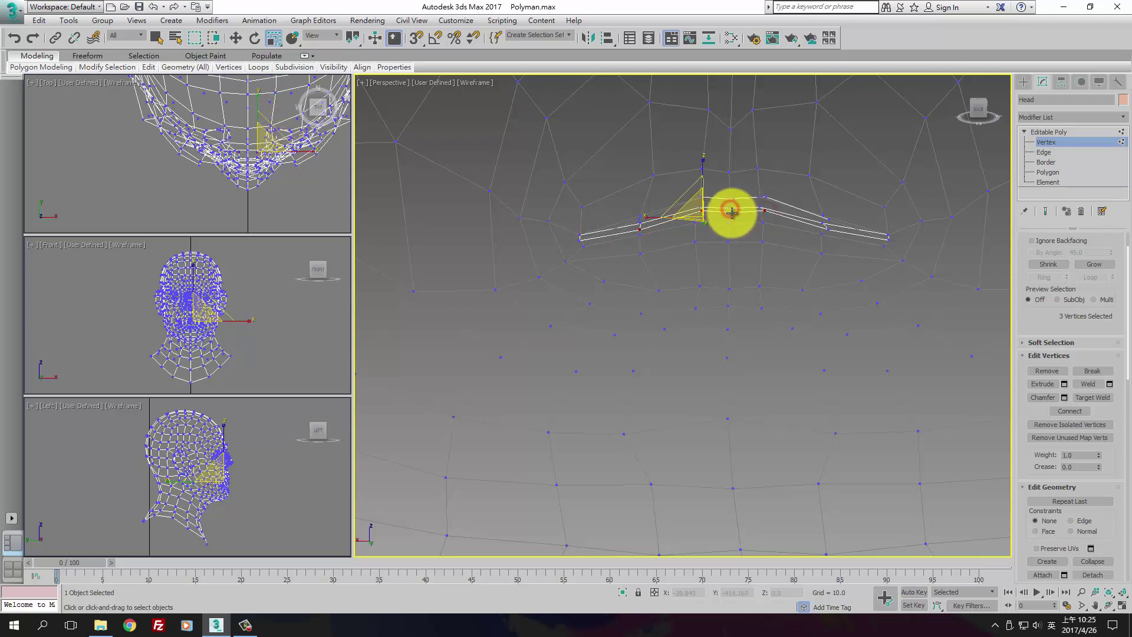
pyautogui.keyDown('ctrl'); pyautogui.click(731, 213); pyautogui.keyUp('ctrl')
pyautogui.keyDown('ctrl'); pyautogui.click(826, 229); pyautogui.keyUp('ctrl')
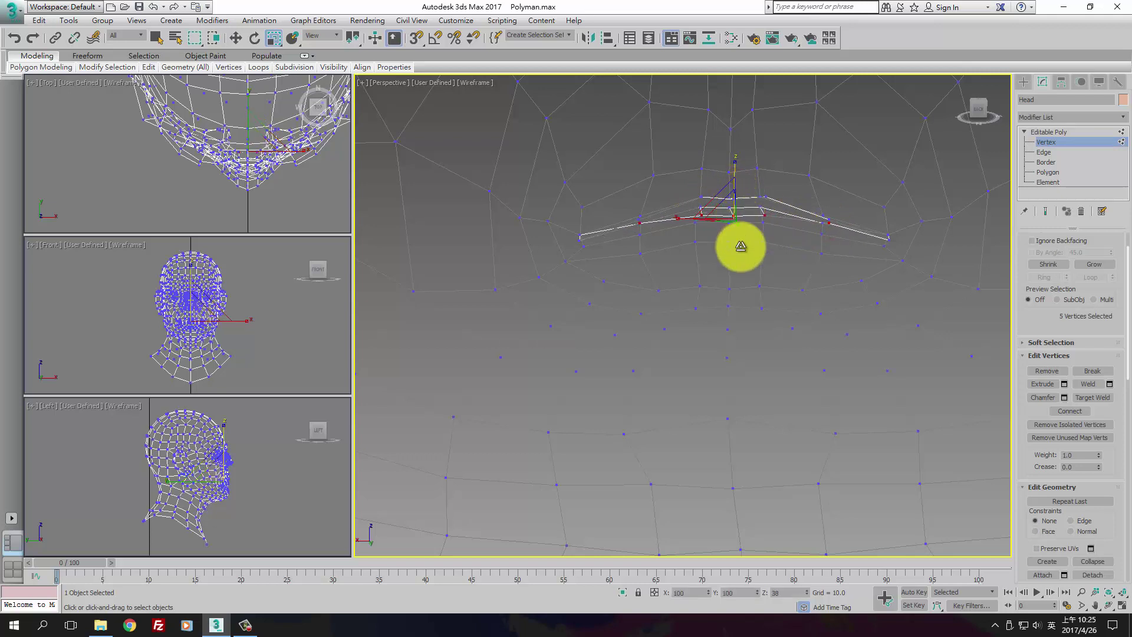
pyautogui.press('w')
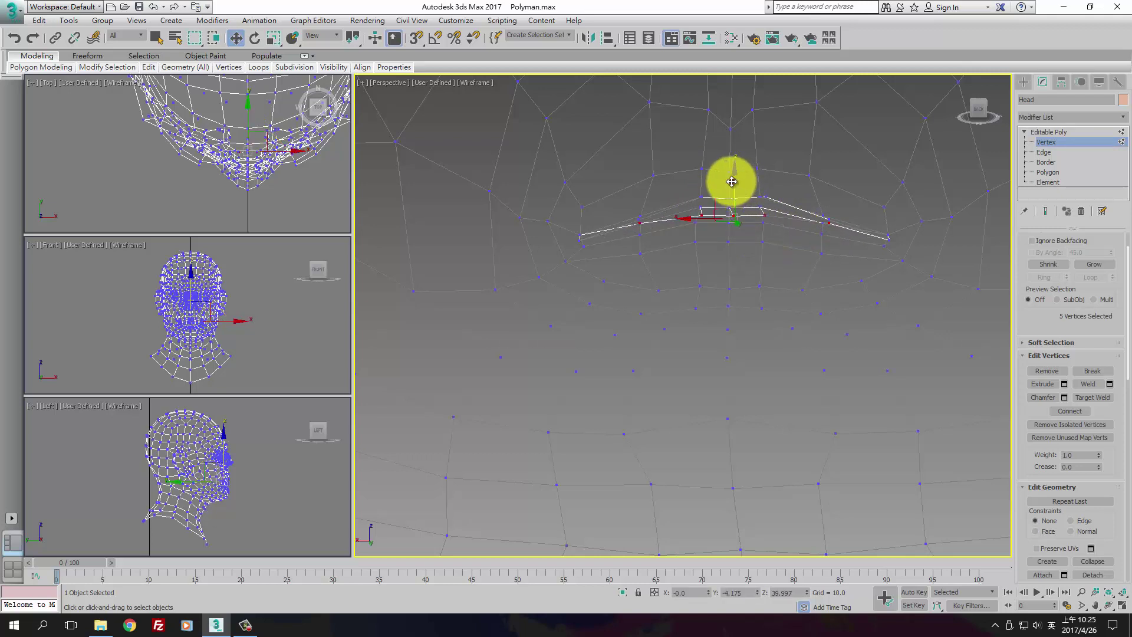
# Select the five upper vertices of the inner mouth border and raise them about 0.1 along the Z axis.
pyautogui.rightClick(213, 508)
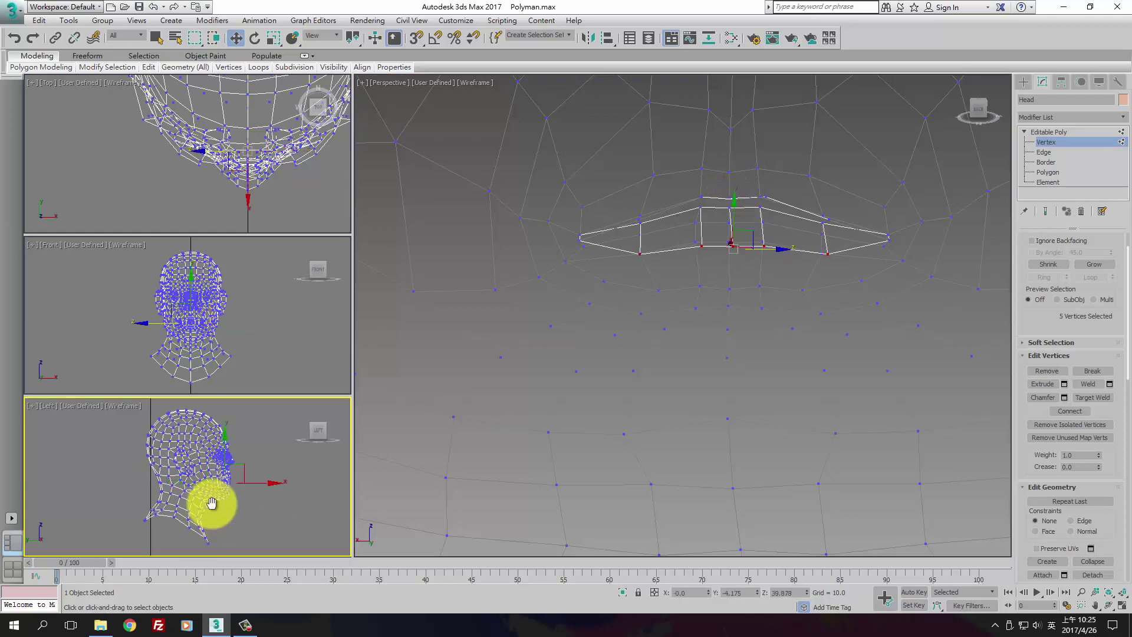
pyautogui.scroll(8, 230, 493)
pyautogui.moveTo(245, 486); pyautogui.dragTo(242, 581, button='middle')
pyautogui.moveTo(299, 424); pyautogui.dragTo(267, 486, button='middle')
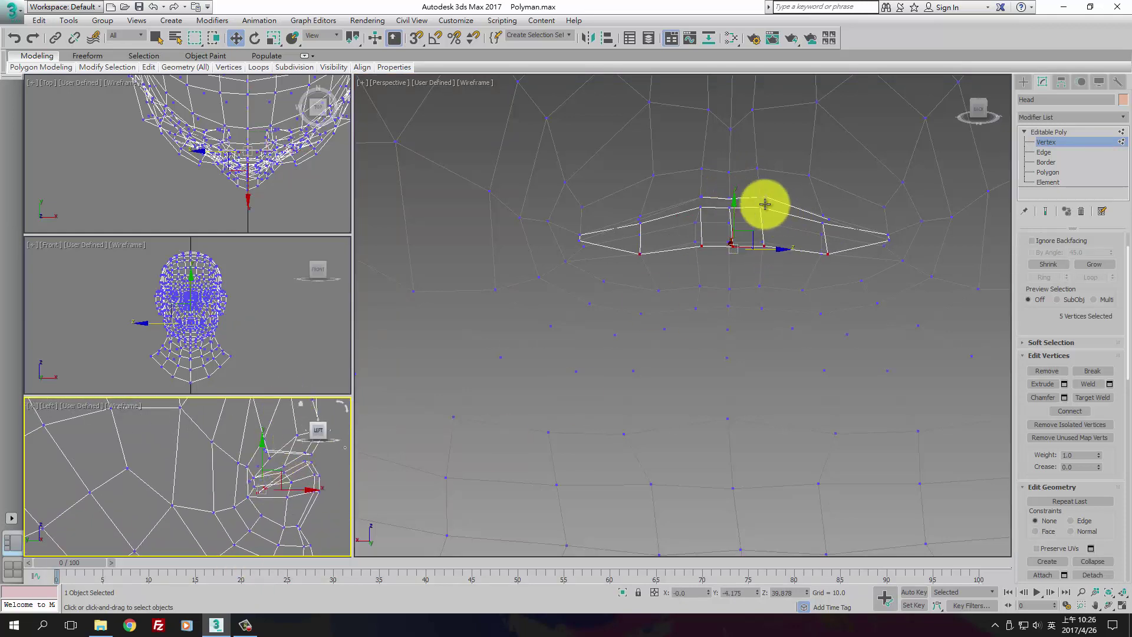
pyautogui.click(700, 197)
pyautogui.keyDown('ctrl'); pyautogui.click(639, 219); pyautogui.keyUp('ctrl')
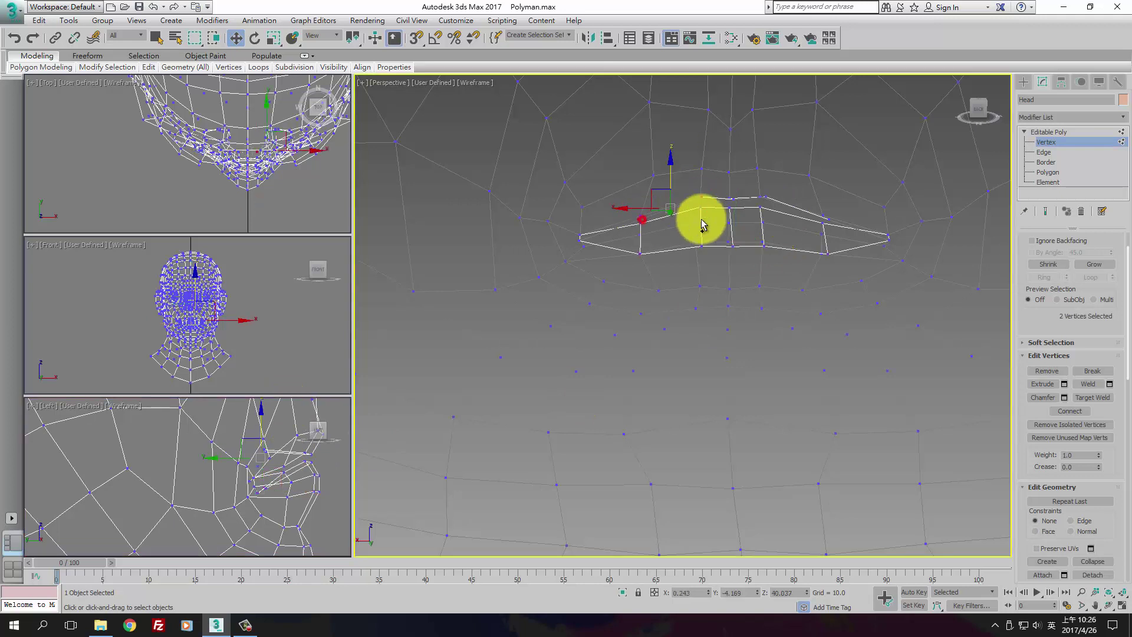
pyautogui.keyDown('ctrl'); pyautogui.click(765, 197); pyautogui.keyUp('ctrl')
pyautogui.keyDown('ctrl'); pyautogui.click(732, 197); pyautogui.keyUp('ctrl')
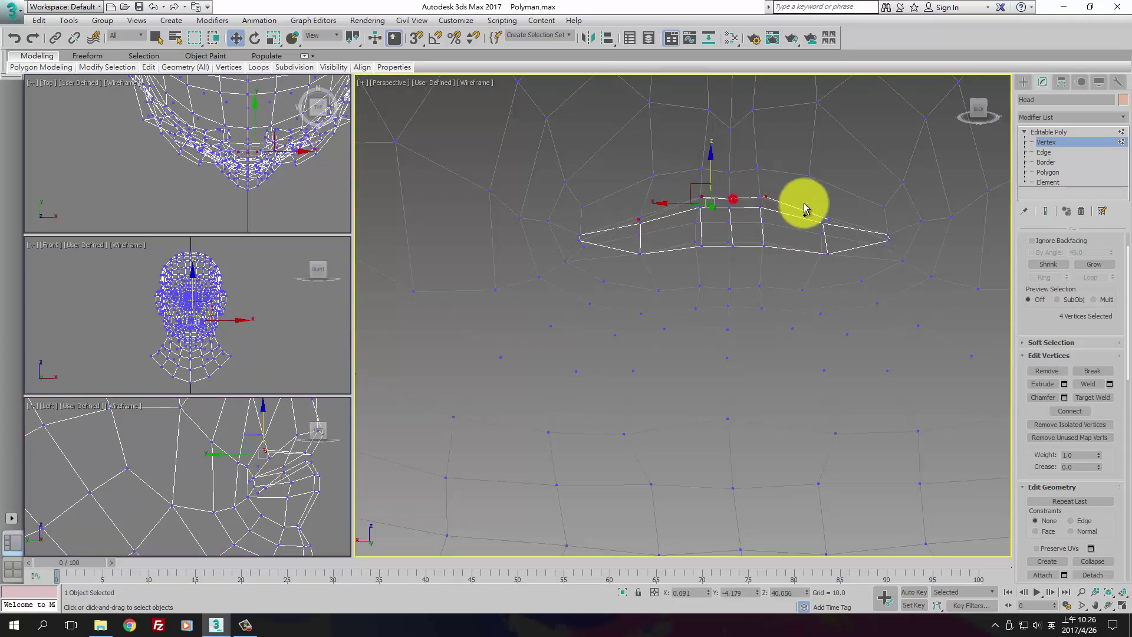
pyautogui.keyDown('ctrl'); pyautogui.click(829, 219); pyautogui.keyUp('ctrl')
pyautogui.keyDown('alt'); pyautogui.moveTo(782, 252); pyautogui.dragTo(803, 260, button='middle'); pyautogui.keyUp('alt')
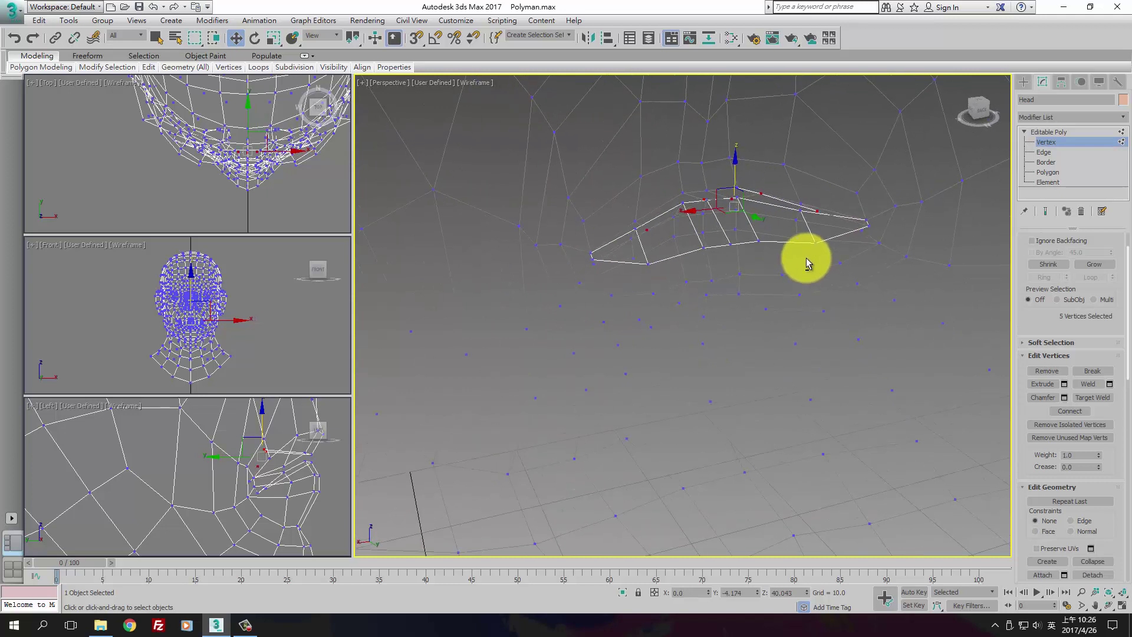
pyautogui.moveTo(735, 167); pyautogui.dragTo(735, 147)
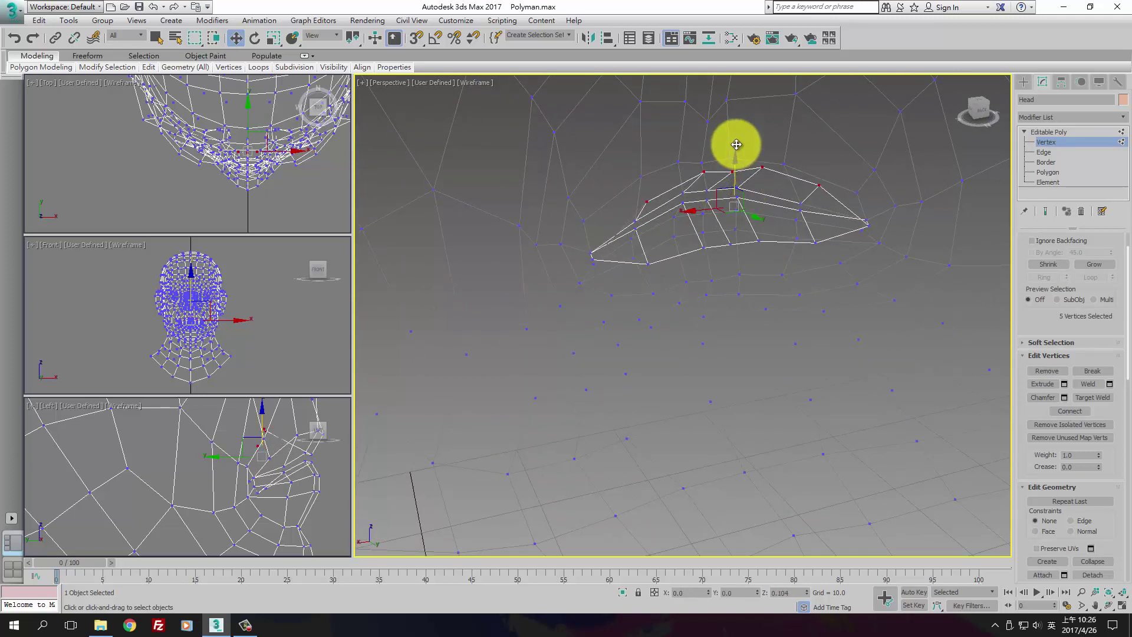
# Select the three middle vertices of the inner border's lower row and lower them about 0.06 along the Z axis.
pyautogui.click(703, 249)
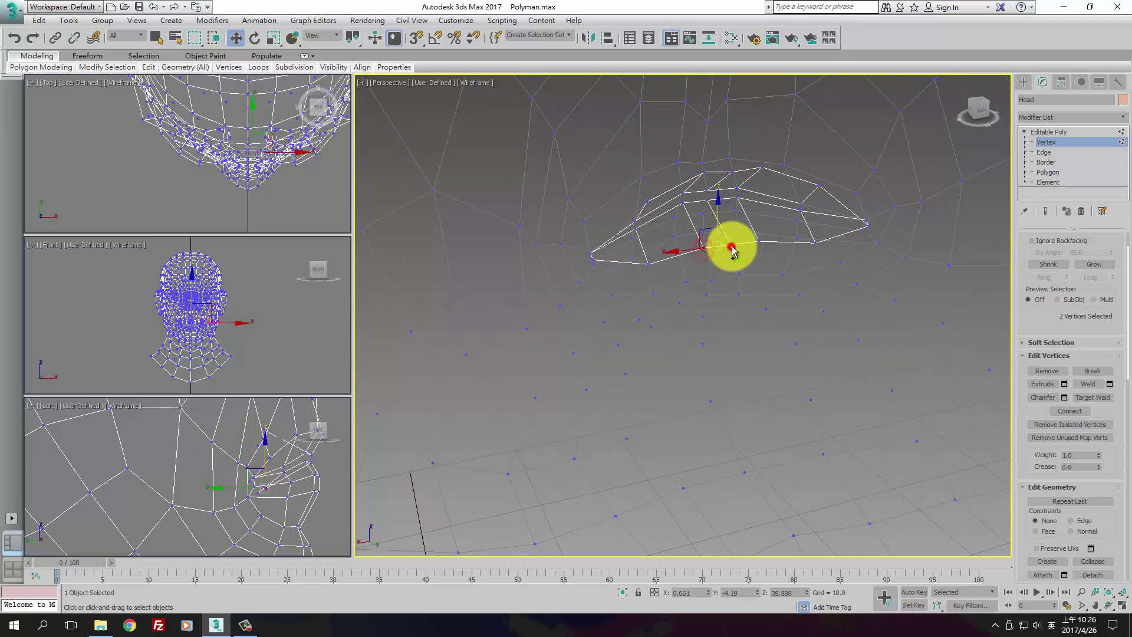
pyautogui.keyDown('ctrl'); pyautogui.click(758, 242); pyautogui.keyUp('ctrl')
pyautogui.moveTo(734, 218); pyautogui.dragTo(734, 227)
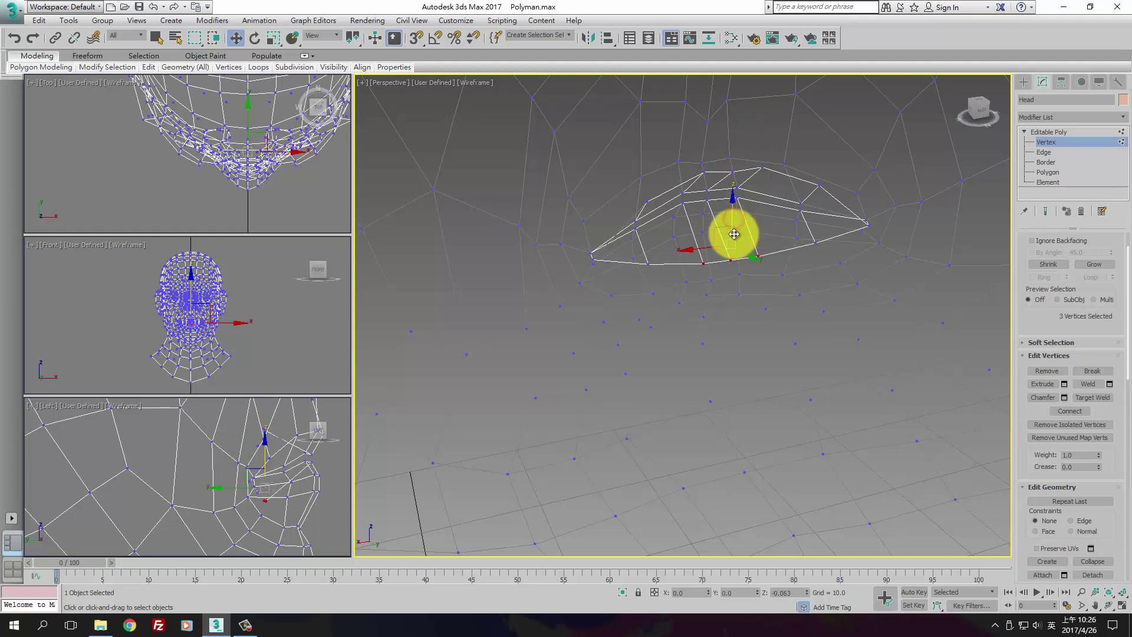
pyautogui.keyDown('alt'); pyautogui.moveTo(734, 234); pyautogui.dragTo(778, 265, button='middle'); pyautogui.keyUp('alt')
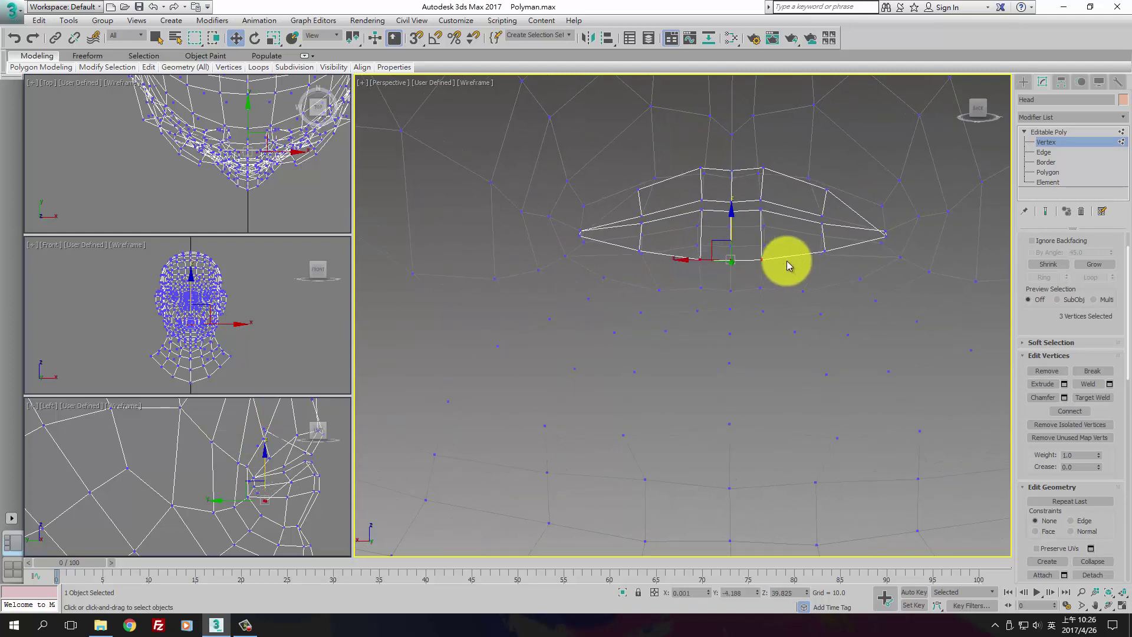
# Extend the mouth border about 0.3 deeper along the Y axis as a new edge ring and scale the ring up vertically.
pyautogui.click(1045, 161)
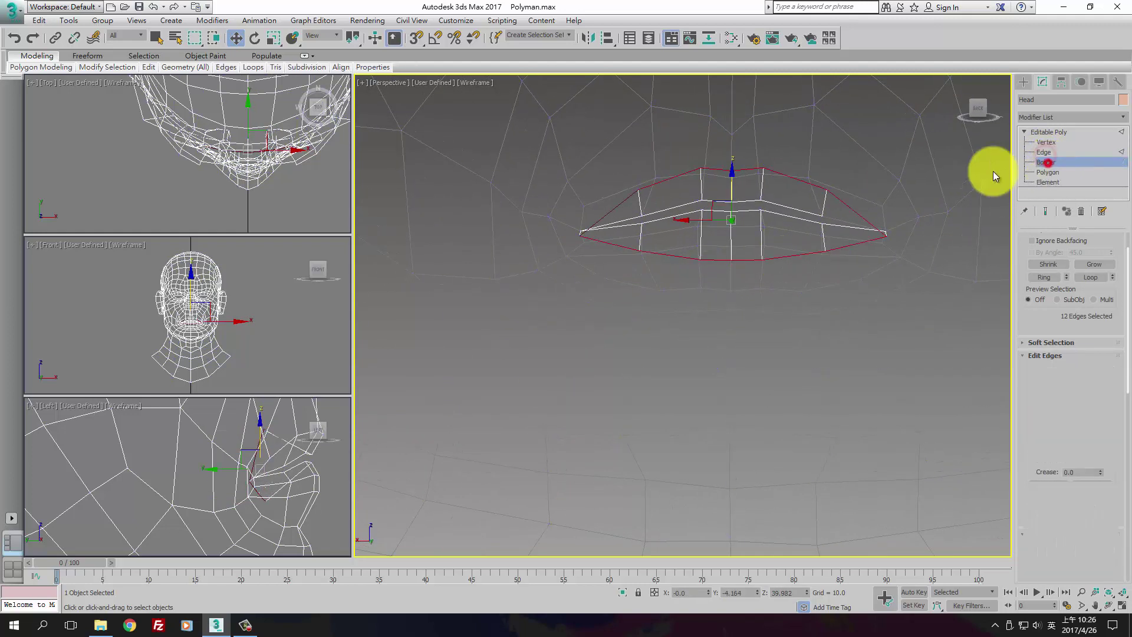
pyautogui.keyDown('alt'); pyautogui.moveTo(784, 186); pyautogui.dragTo(680, 334, button='middle'); pyautogui.keyUp('alt')
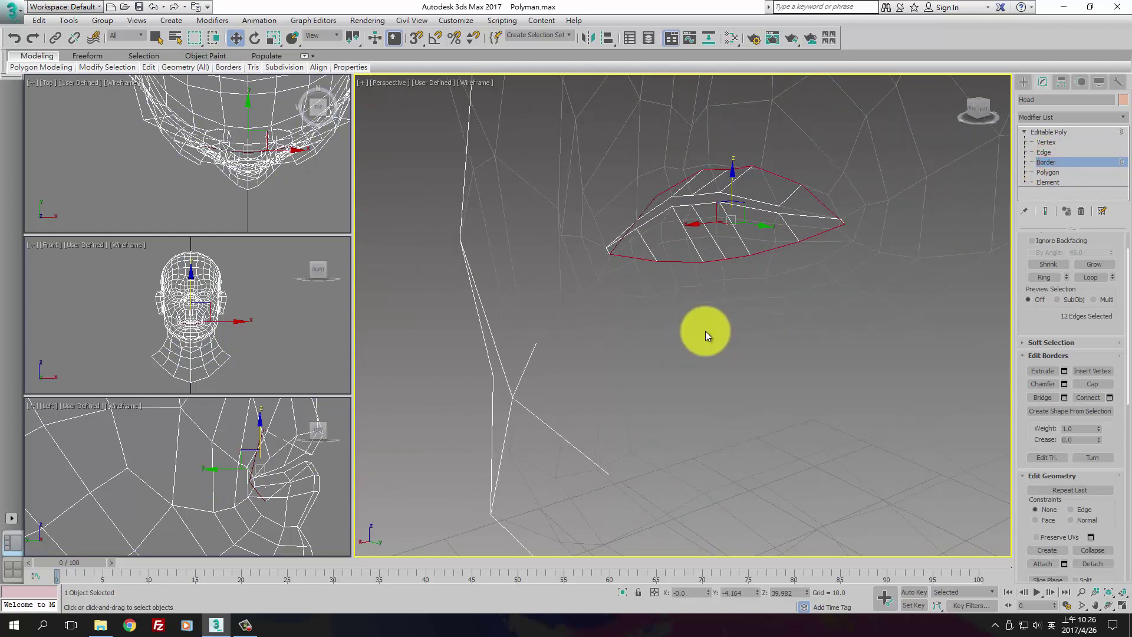
pyautogui.press('r')
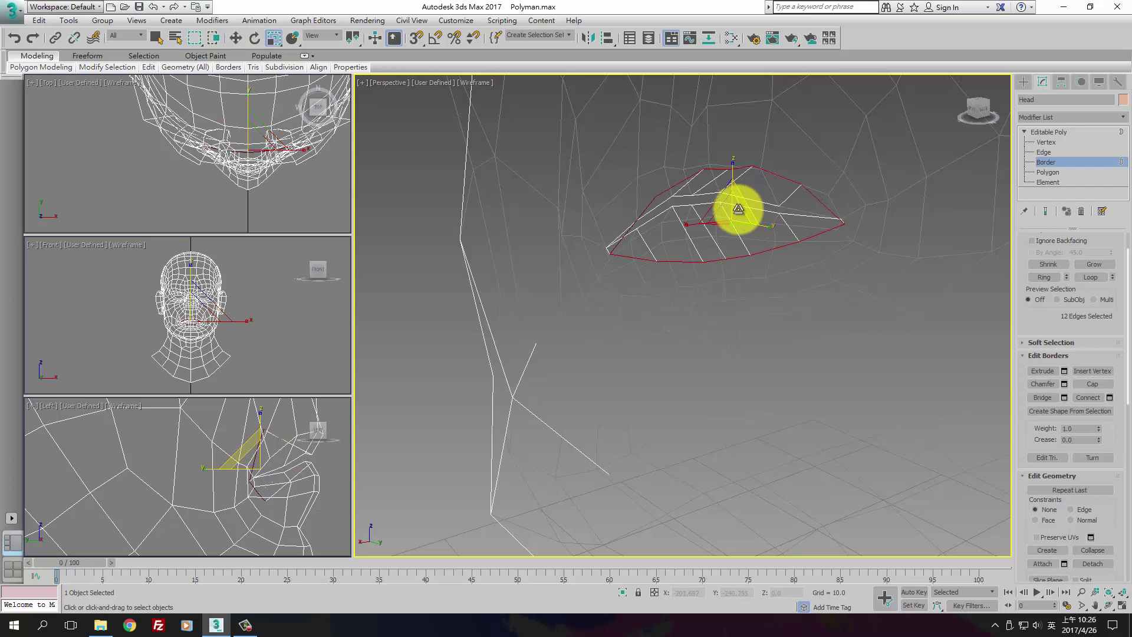
pyautogui.press('w')
pyautogui.moveTo(758, 227); pyautogui.dragTo(809, 243)
pyautogui.press('e')
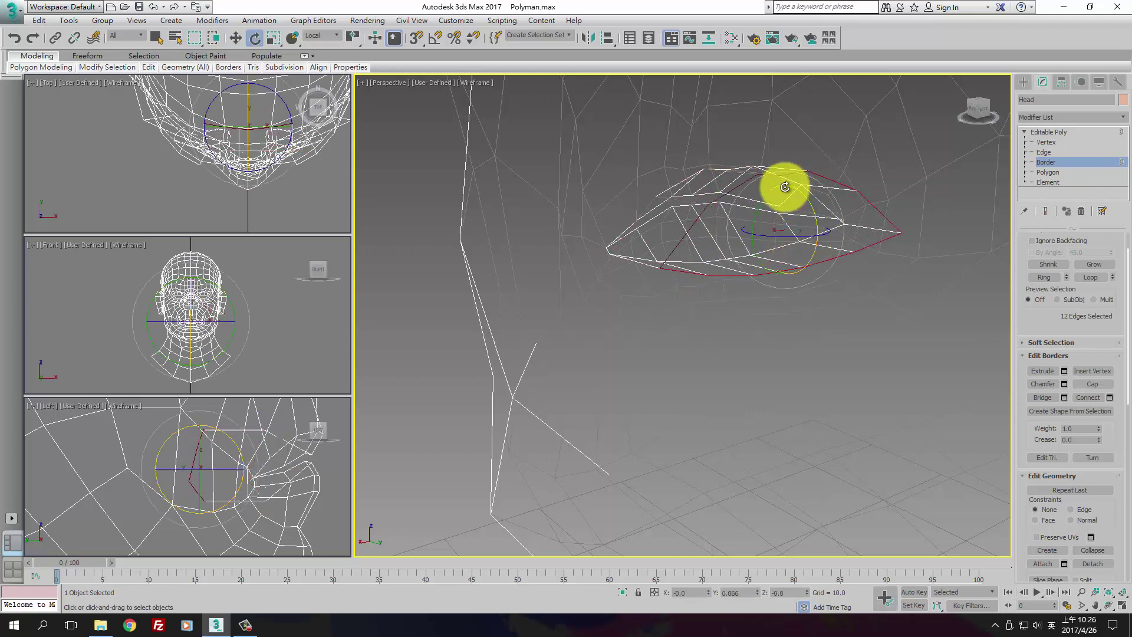
pyautogui.press('r')
pyautogui.moveTo(788, 184)
pyautogui.mouseDown()
pyautogui.moveTo(791, 126)
pyautogui.moveTo(791, 207)
pyautogui.moveTo(787, 192)
pyautogui.mouseUp()
# Extend the mouth border another 0.29 or so inward along the Y axis, cap the opening, and display the view shaded.
pyautogui.press('w')
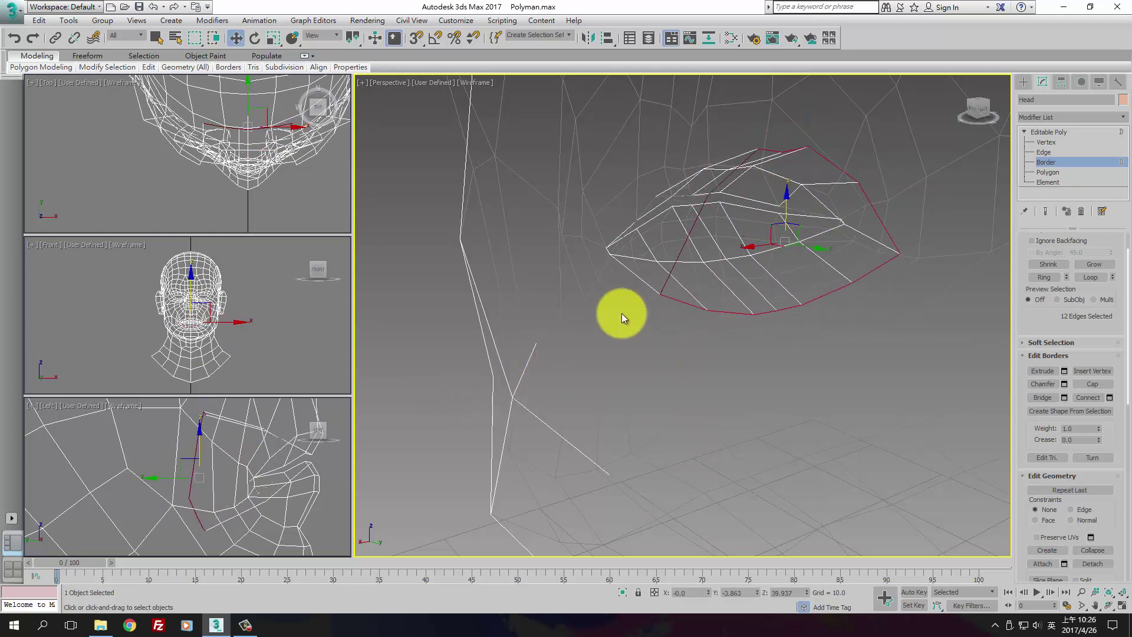
pyautogui.moveTo(823, 246); pyautogui.dragTo(880, 260)
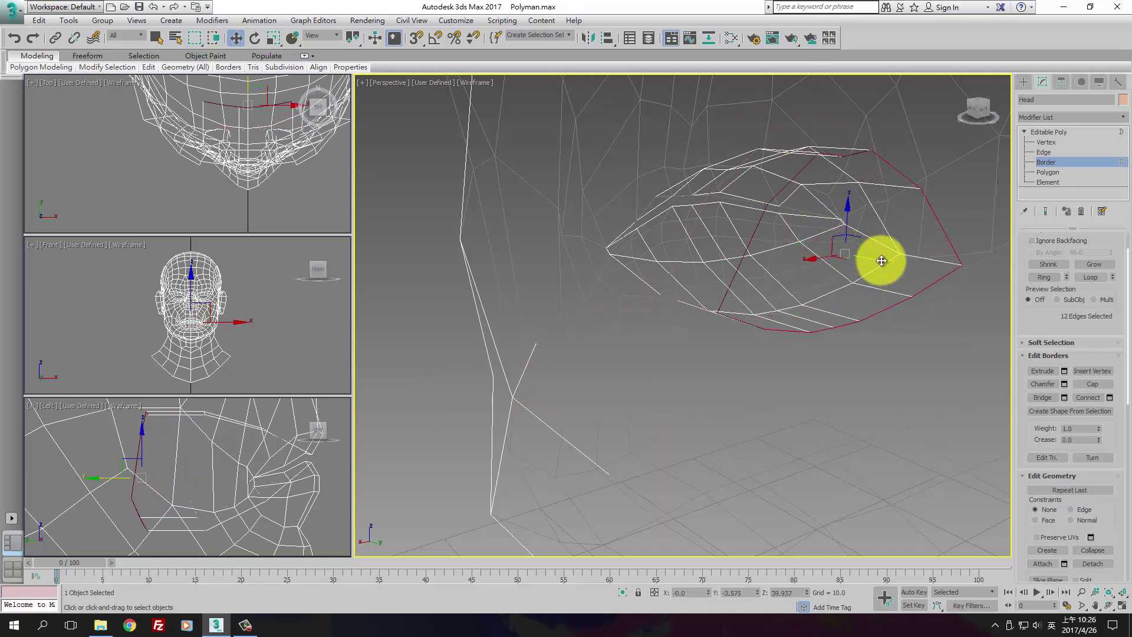
pyautogui.click(1095, 383)
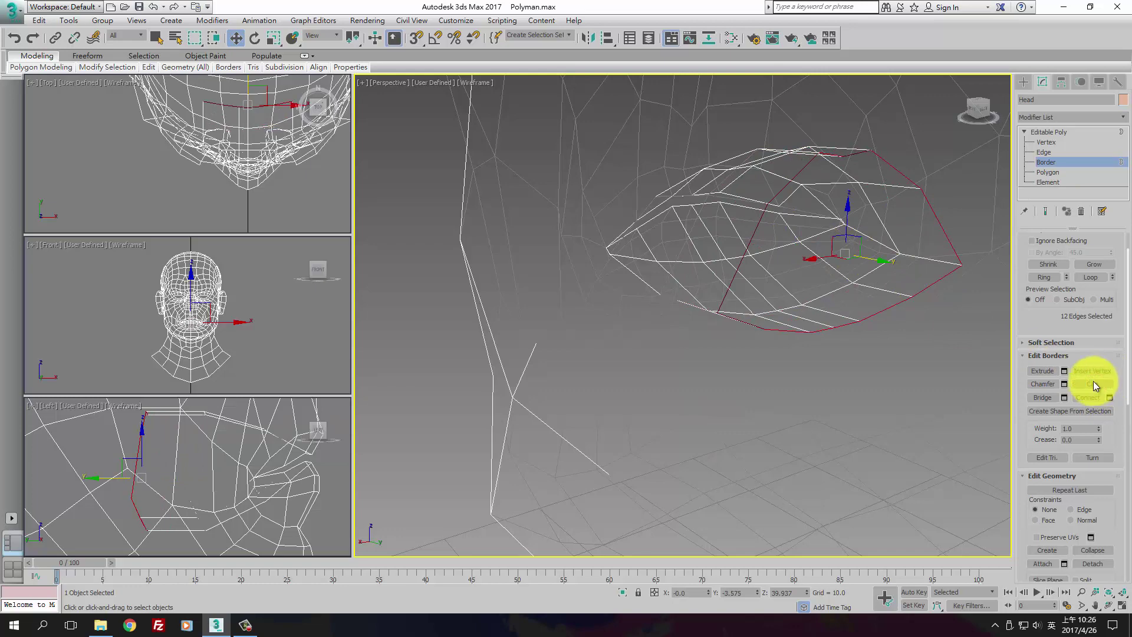
pyautogui.press('F3')
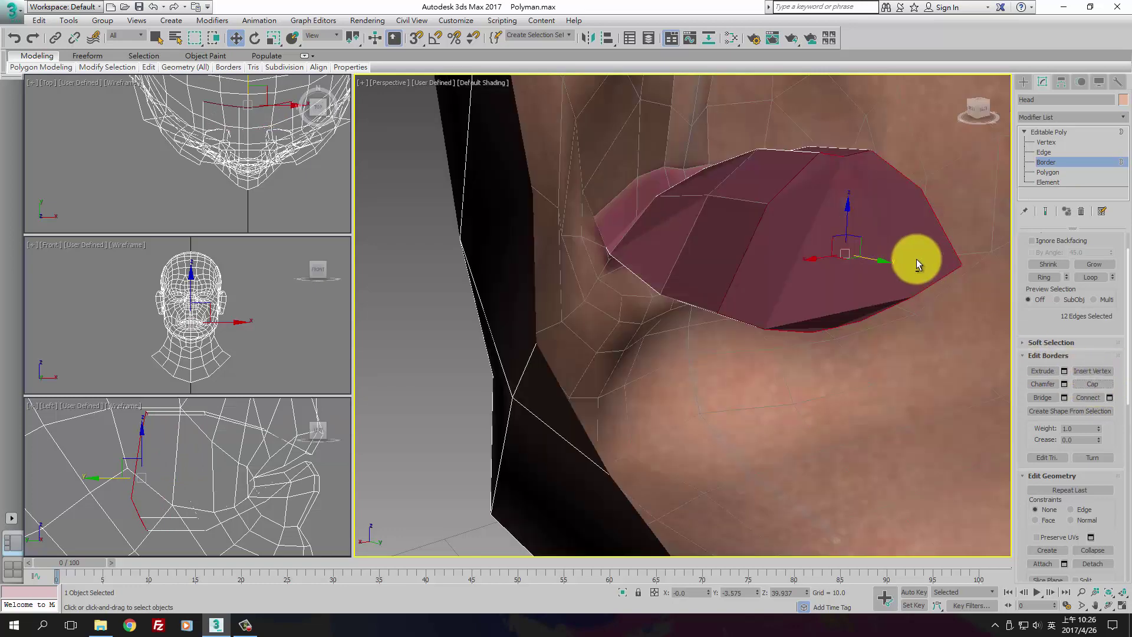
pyautogui.scroll(3, 837, 258)
pyautogui.keyDown('alt'); pyautogui.moveTo(837, 258); pyautogui.dragTo(876, 257, button='middle'); pyautogui.keyUp('alt')
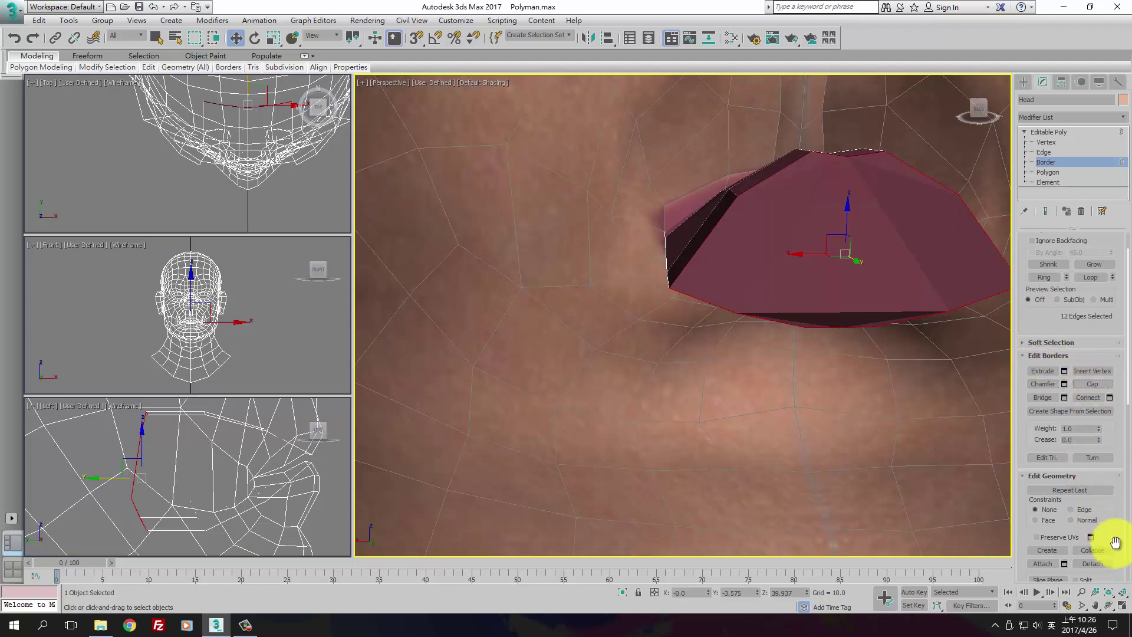
# Select the cap polygon at the back of the mouth cavity at polygon level and collapse it to a single point.
pyautogui.click(1060, 171)
pyautogui.click(821, 255)
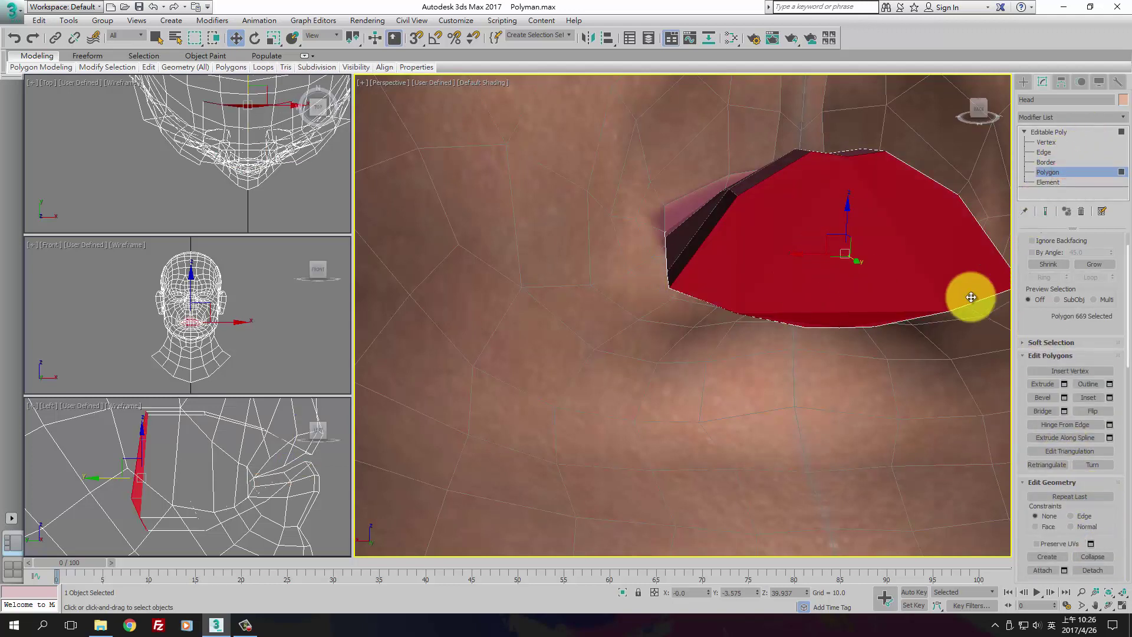
pyautogui.click(1109, 559)
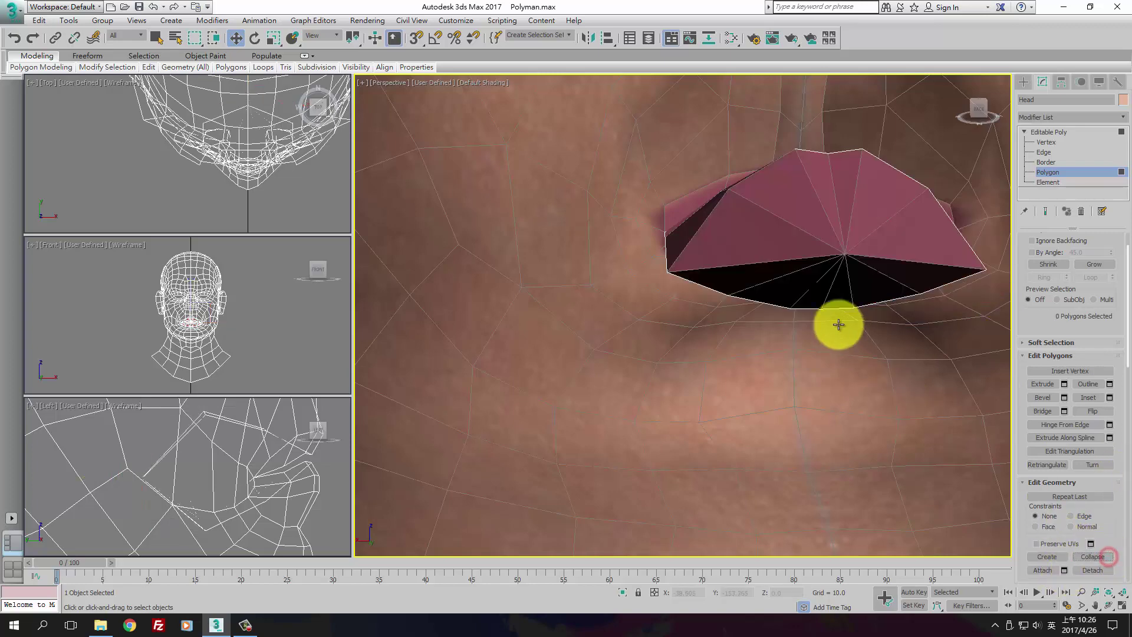
pyautogui.scroll(3, 836, 295)
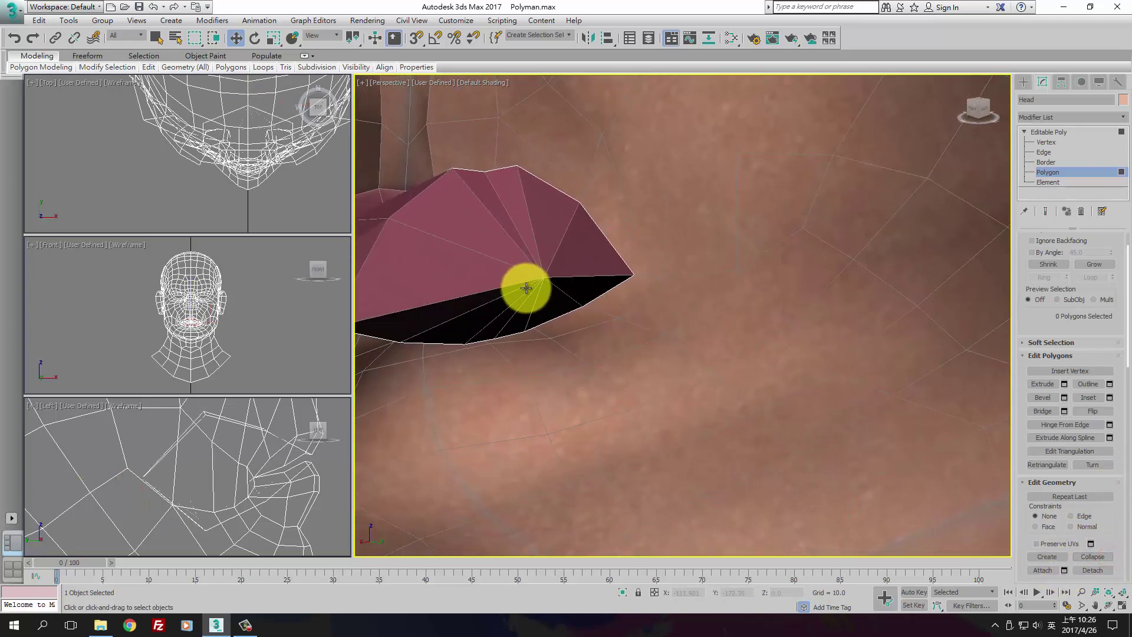
pyautogui.click(46, 510)
pyautogui.scroll(-4, 207, 454)
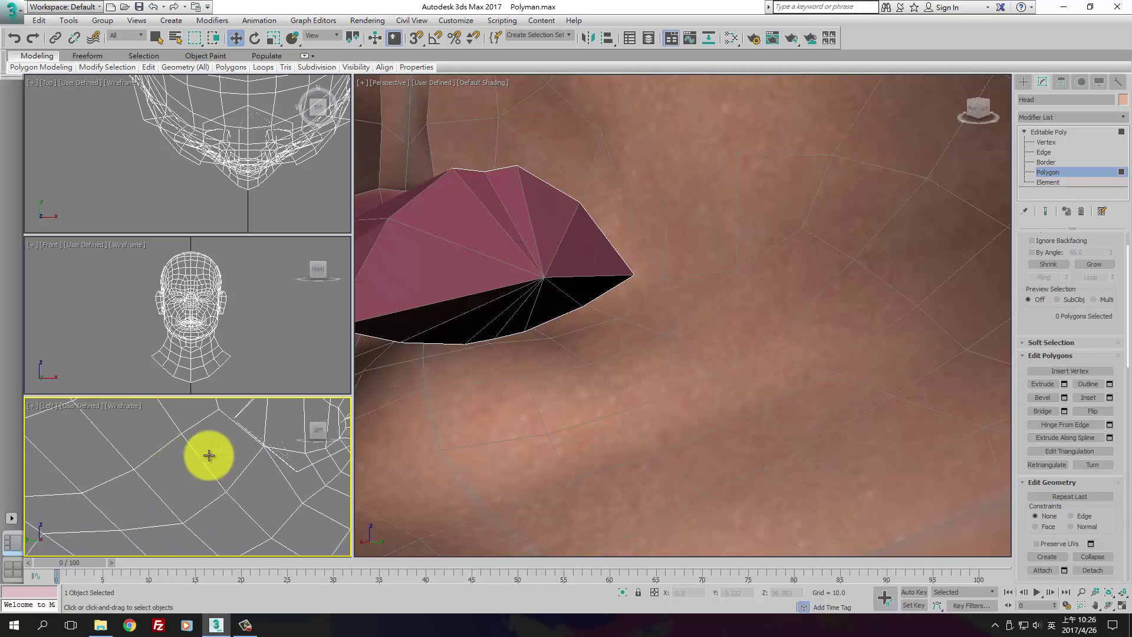
pyautogui.keyDown('alt'); pyautogui.moveTo(559, 376); pyautogui.dragTo(556, 384, button='middle'); pyautogui.keyUp('alt')
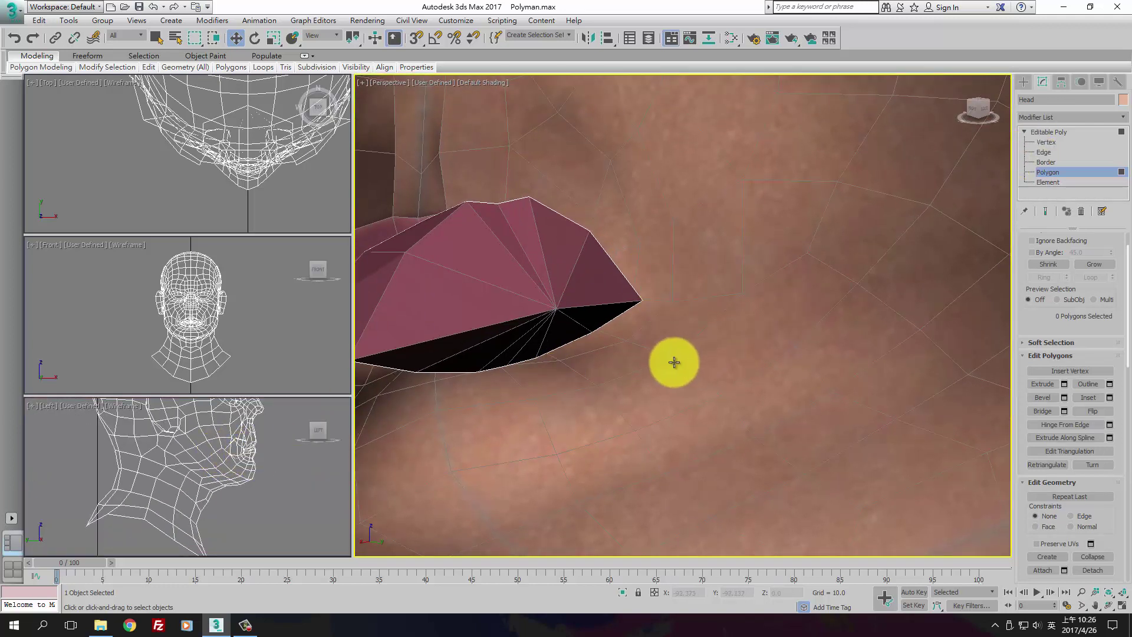
# Frame the whole head and examine the lips and the mouth cavity up close in the perspective and left views.
pyautogui.scroll(-15, 650, 374)
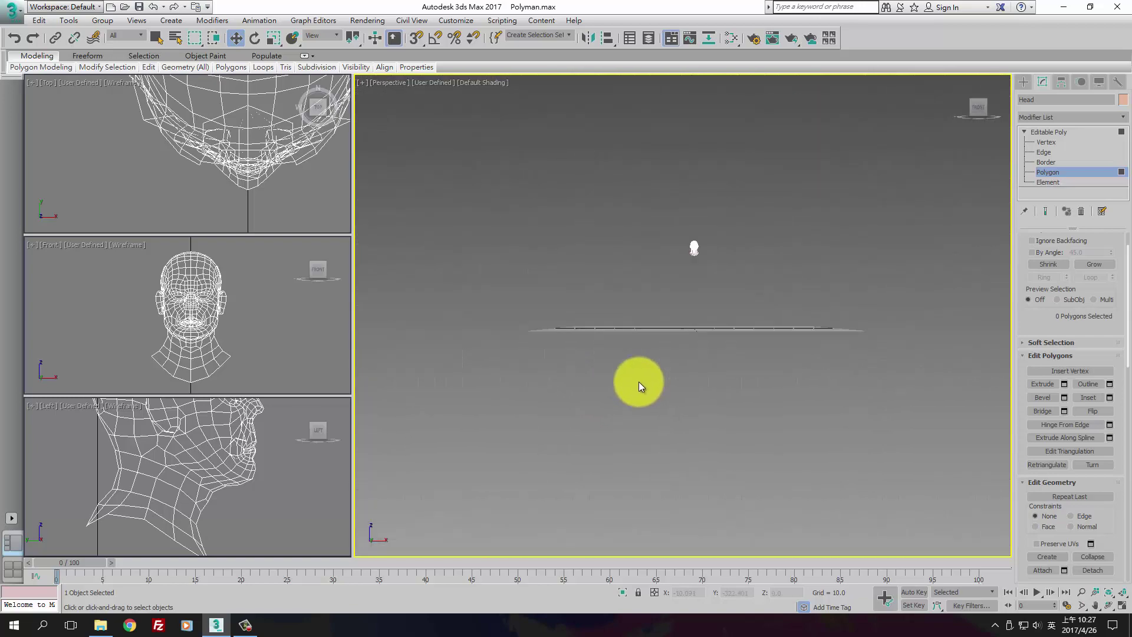
pyautogui.press('z')
pyautogui.keyDown('alt'); pyautogui.moveTo(734, 359); pyautogui.dragTo(680, 369, button='middle'); pyautogui.keyUp('alt')
pyautogui.scroll(5, 675, 365)
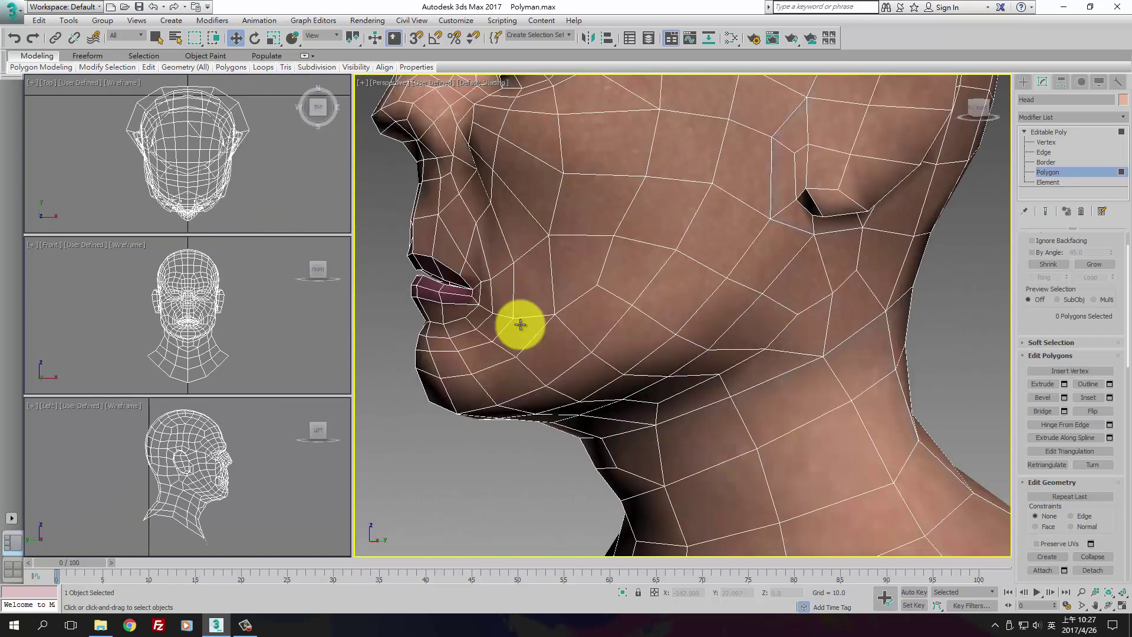
pyautogui.moveTo(520, 324); pyautogui.dragTo(447, 427, button='middle')
pyautogui.scroll(8, 220, 468)
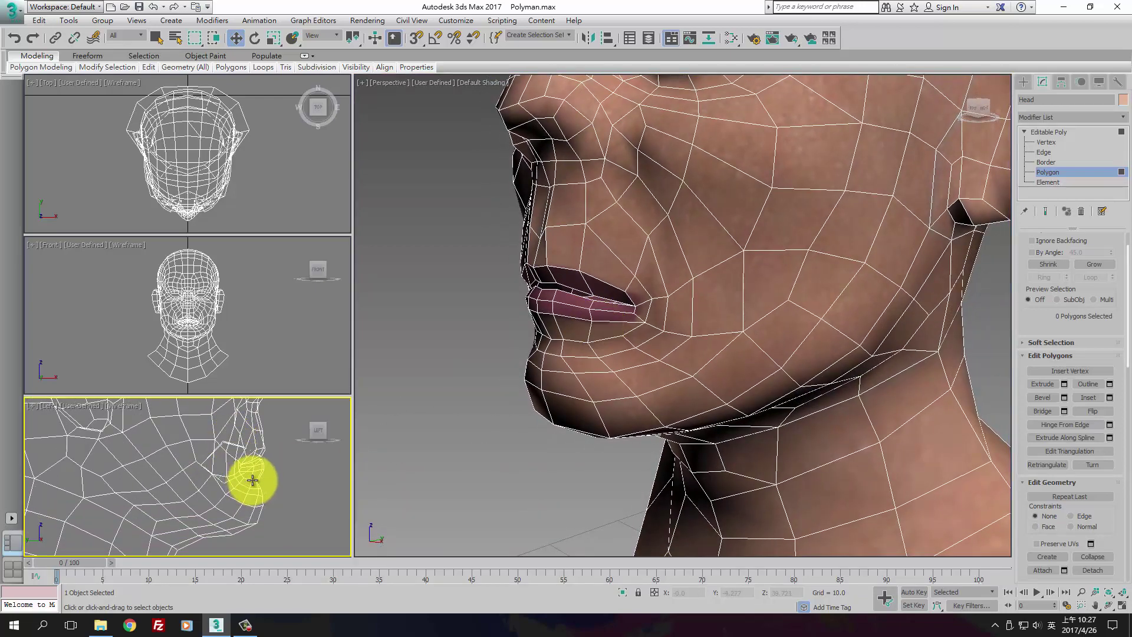
pyautogui.keyDown('alt'); pyautogui.moveTo(663, 290); pyautogui.dragTo(685, 342, button='middle'); pyautogui.keyUp('alt')
# Review the complete head mesh from the front, the side and a three-quarter angle, including the eye openings and mouth.
pyautogui.scroll(-10, 596, 331)
pyautogui.scroll(3, 702, 300)
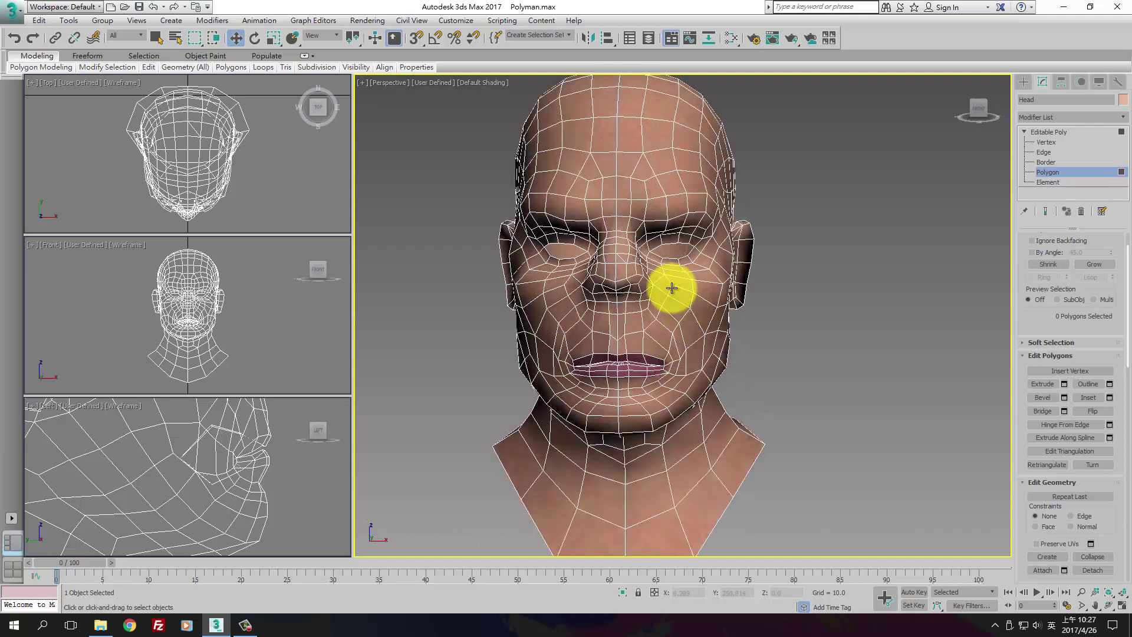
pyautogui.moveTo(671, 287); pyautogui.dragTo(690, 298, button='middle')
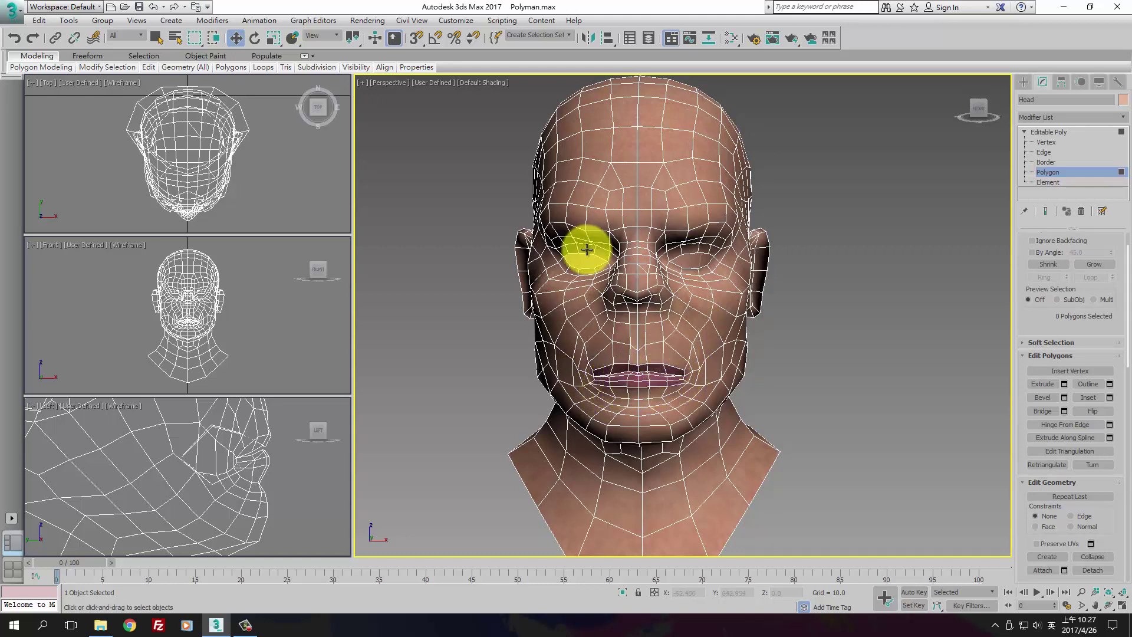
pyautogui.scroll(-3, 877, 344)
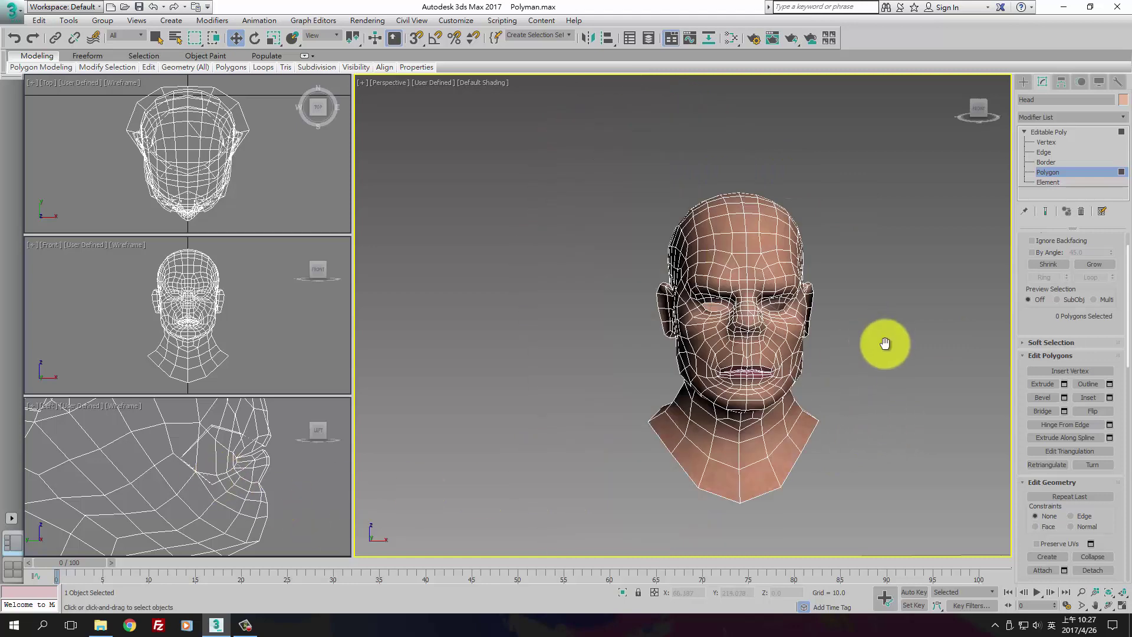
pyautogui.scroll(2, 872, 355)
pyautogui.keyDown('alt'); pyautogui.moveTo(875, 364); pyautogui.dragTo(790, 295, button='middle'); pyautogui.keyUp('alt')
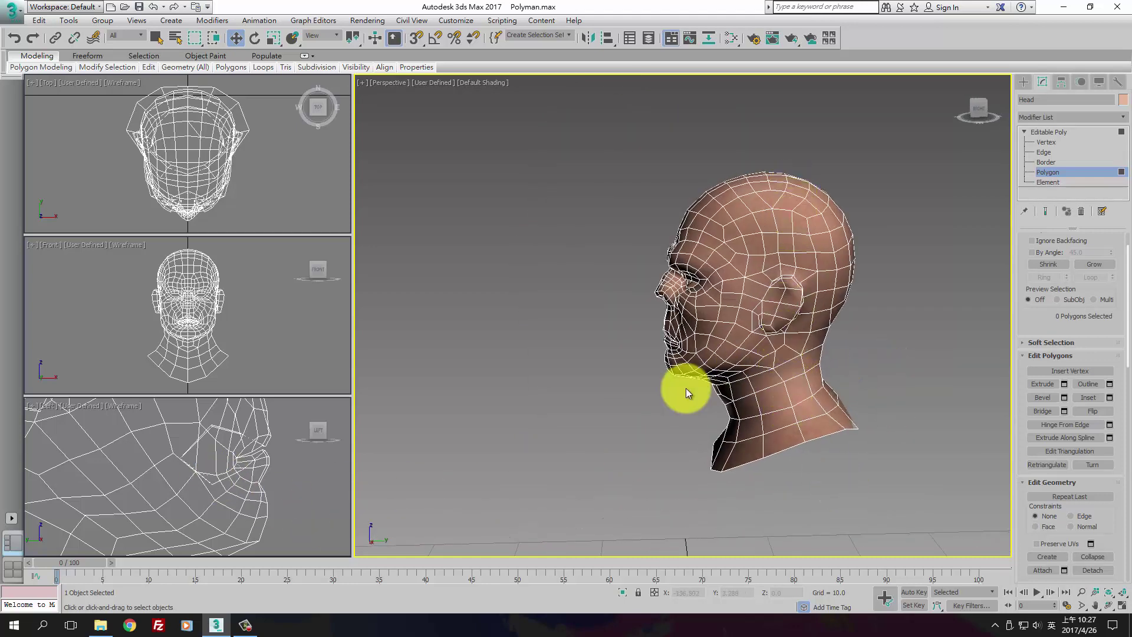
pyautogui.keyDown('alt'); pyautogui.moveTo(725, 384); pyautogui.dragTo(677, 348, button='middle'); pyautogui.keyUp('alt')
pyautogui.scroll(3, 677, 349)
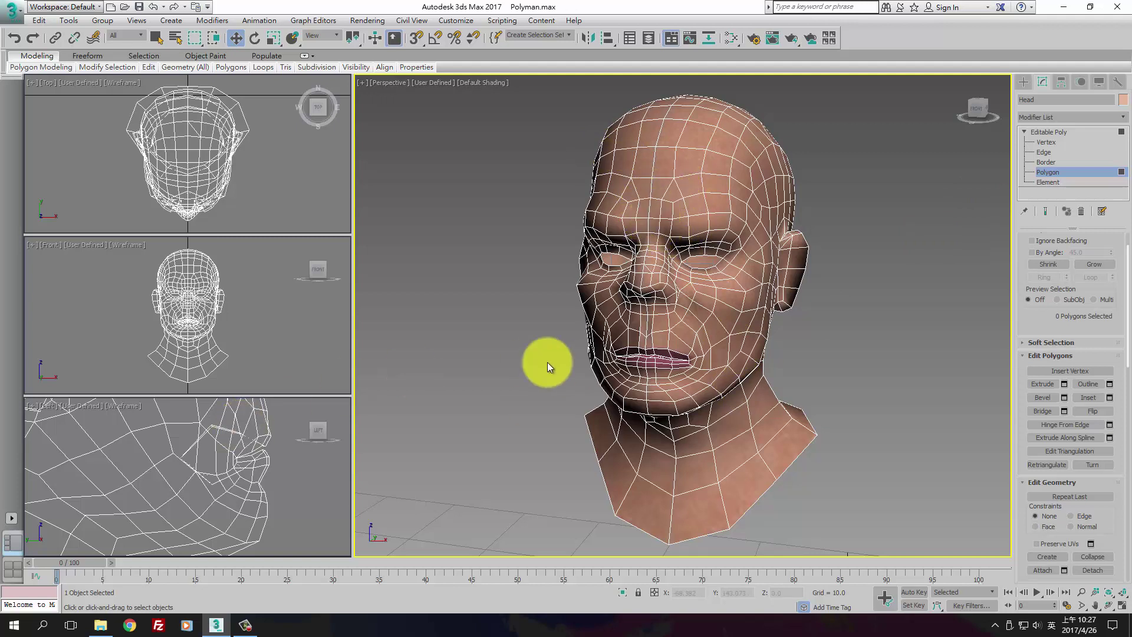
pyautogui.keyDown('alt'); pyautogui.moveTo(748, 389); pyautogui.dragTo(637, 534, button='middle'); pyautogui.keyUp('alt')
pyautogui.click(245, 625)
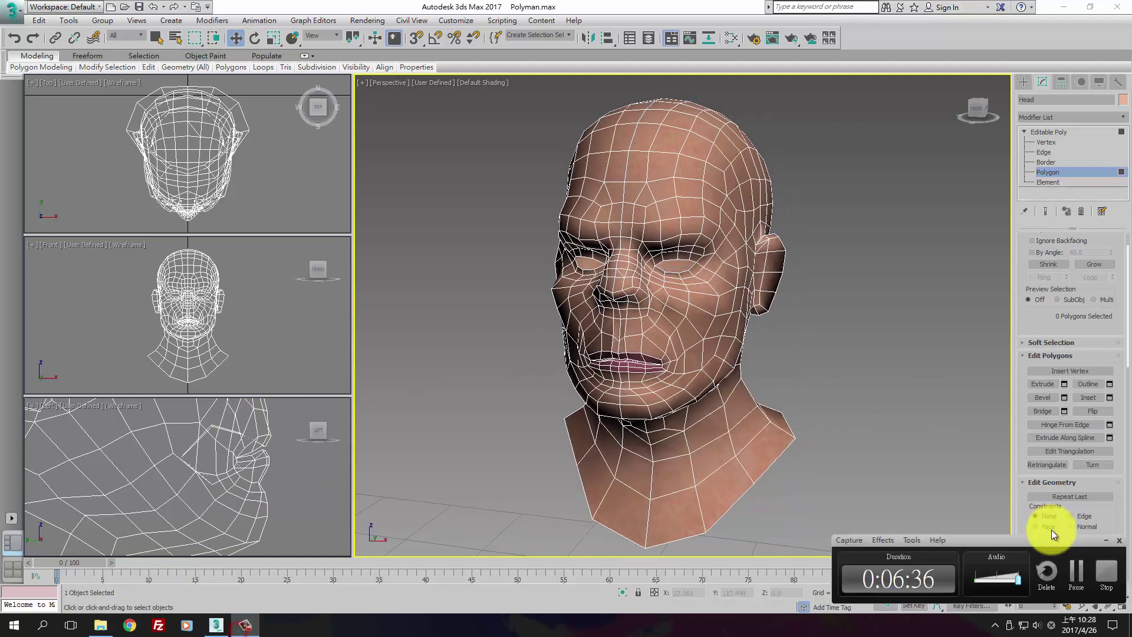